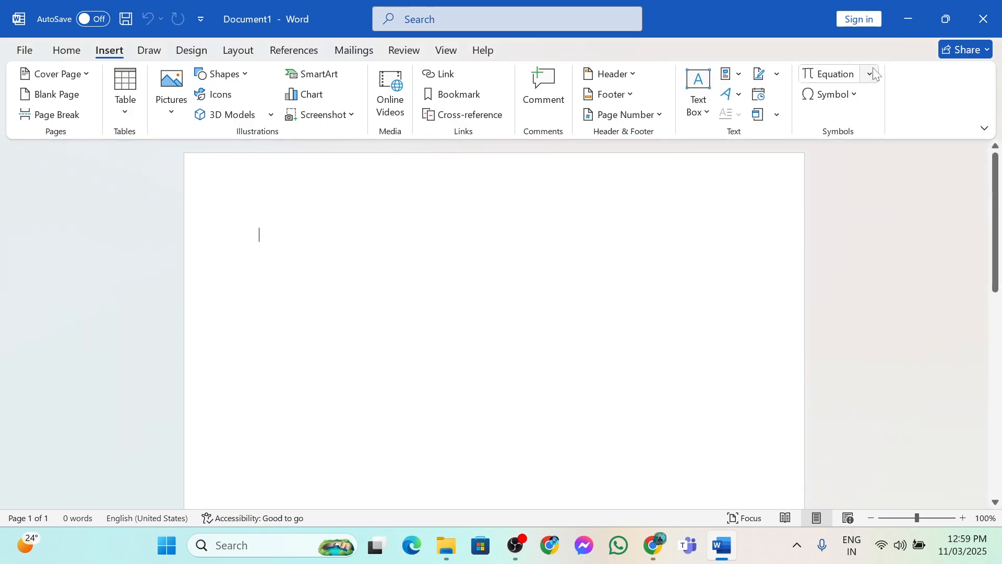
# - Insert the built-in Binomial Theorem equation into the blank document
pyautogui.click(870, 74)
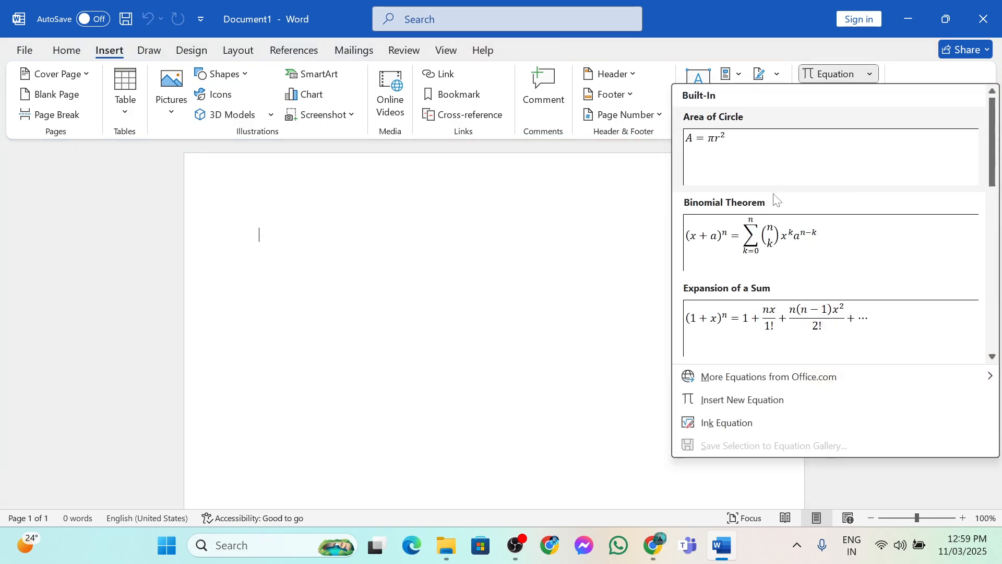
pyautogui.scroll(-5, 767, 306)
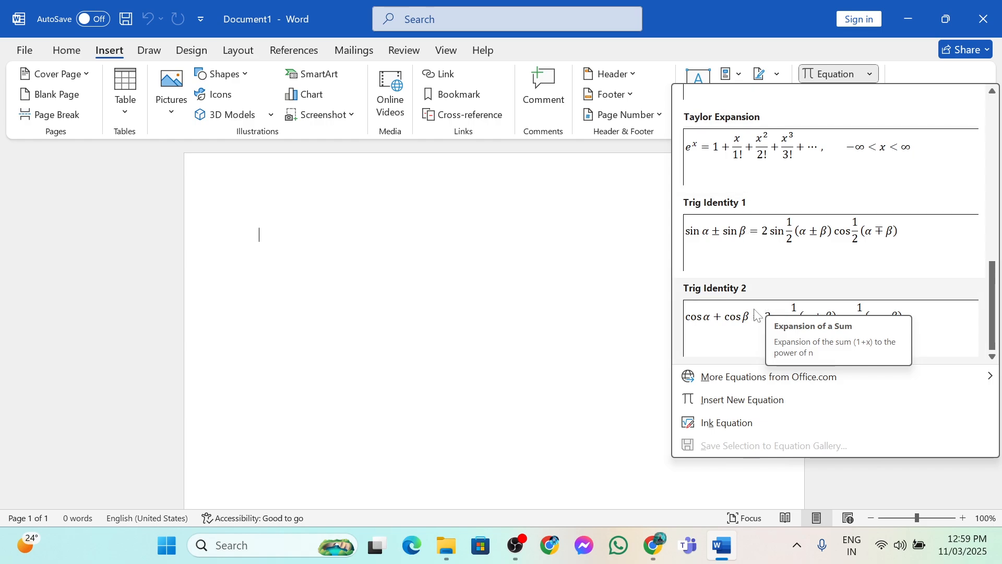
pyautogui.scroll(5, 731, 236)
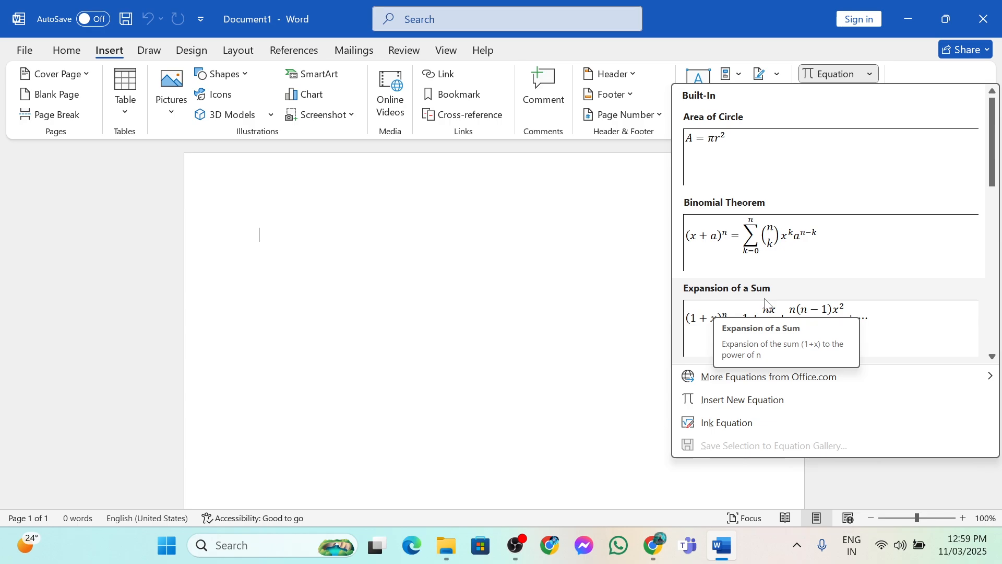
pyautogui.click(813, 258)
pyautogui.click(619, 322)
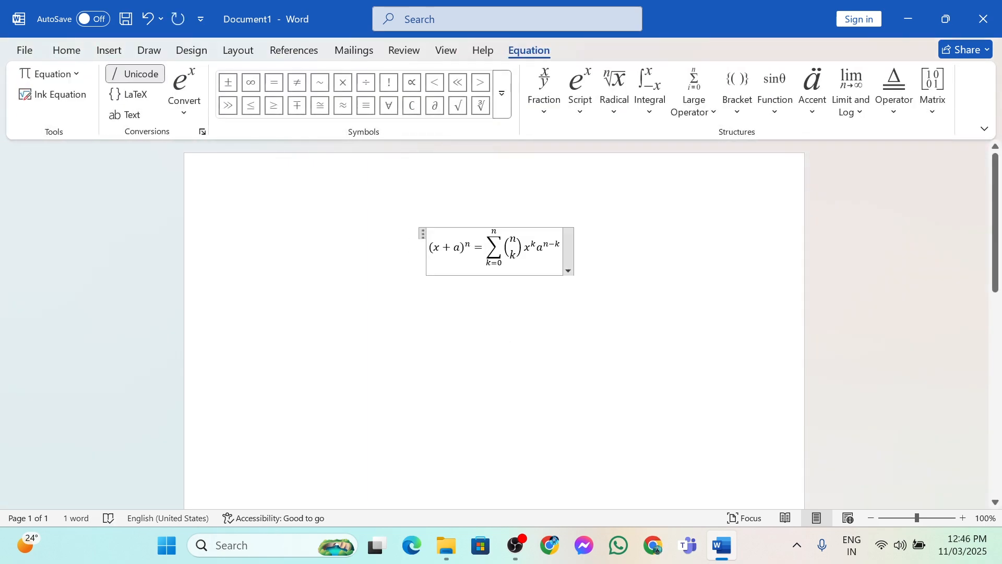
# - Enlarge the whole binomial equation to font size 24
pyautogui.click(67, 47)
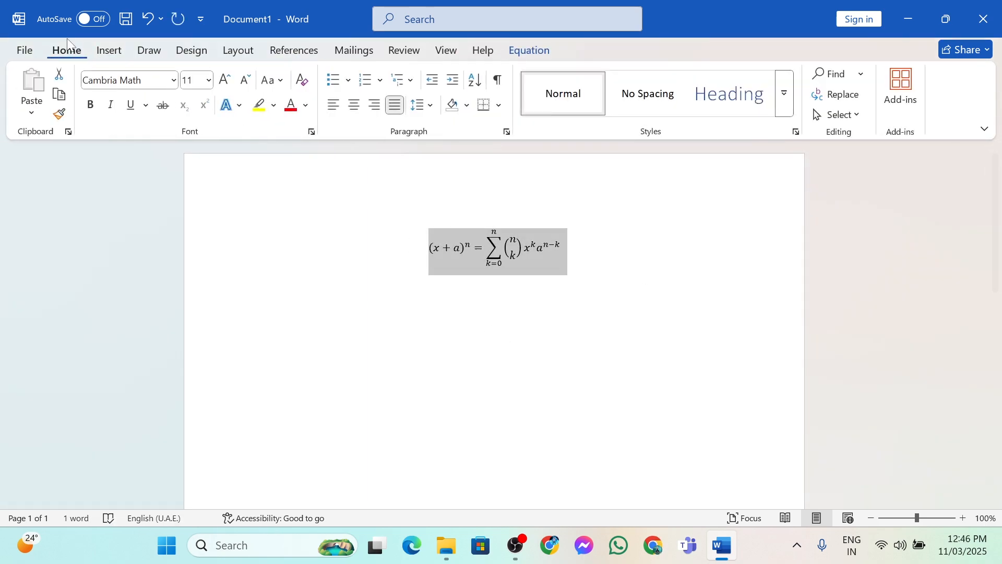
pyautogui.click(227, 83)
pyautogui.click(227, 83)
pyautogui.click(227, 82)
pyautogui.click(227, 83)
pyautogui.click(227, 83)
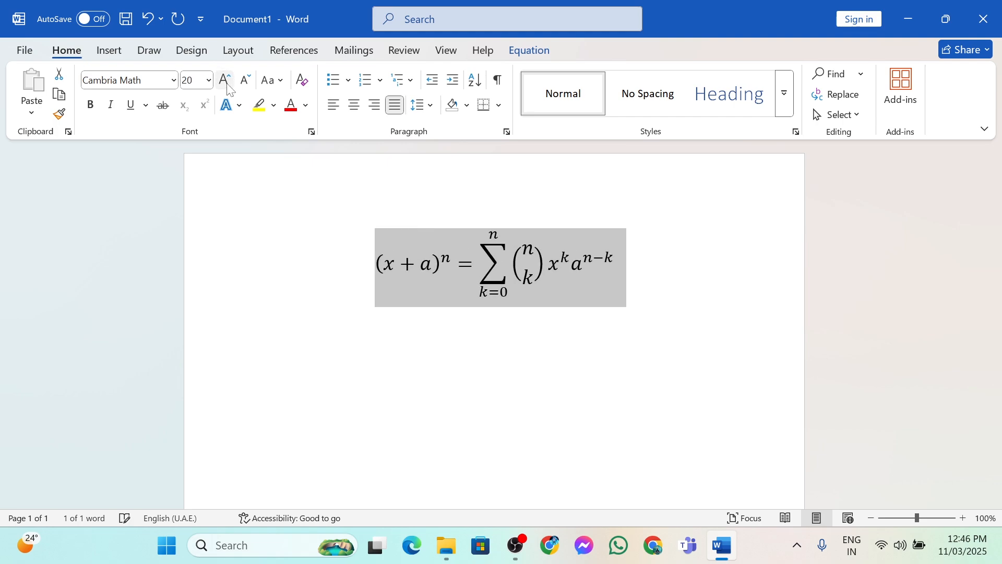
pyautogui.click(227, 83)
pyautogui.click(226, 82)
pyautogui.click(418, 376)
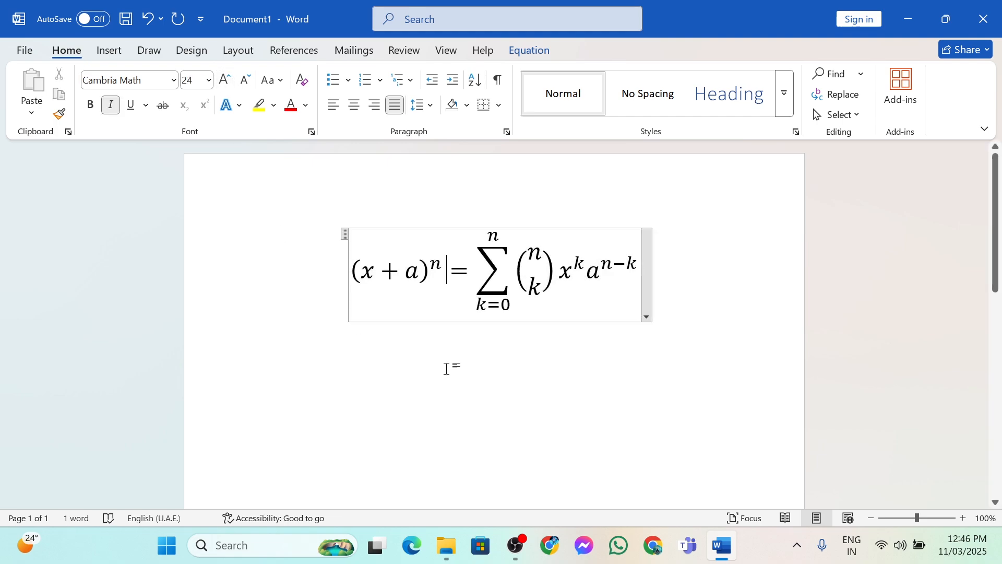
pyautogui.click(341, 386)
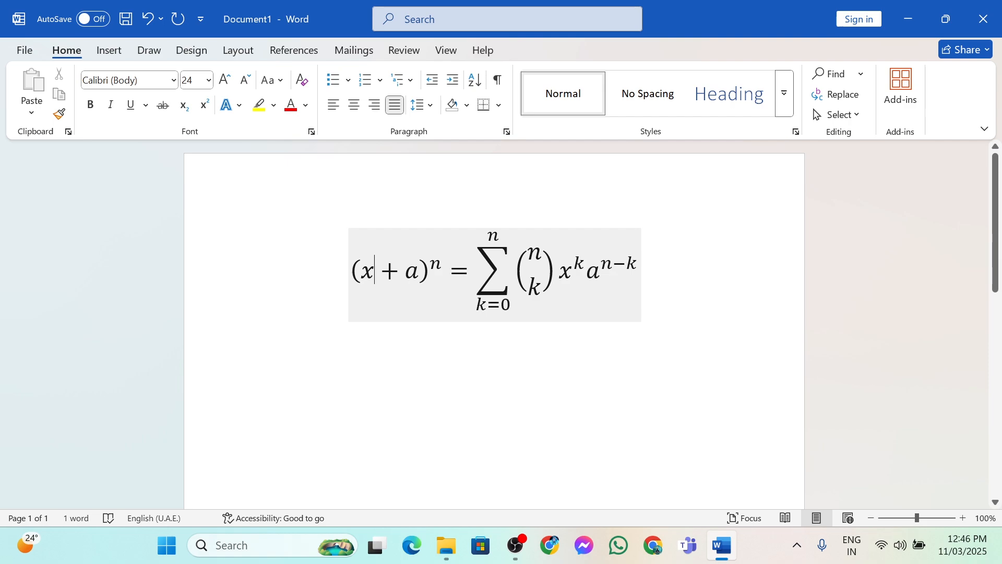
# - Replace the variable x with p on both sides of the binomial equation
pyautogui.doubleClick(374, 271)
pyautogui.doubleClick(370, 270)
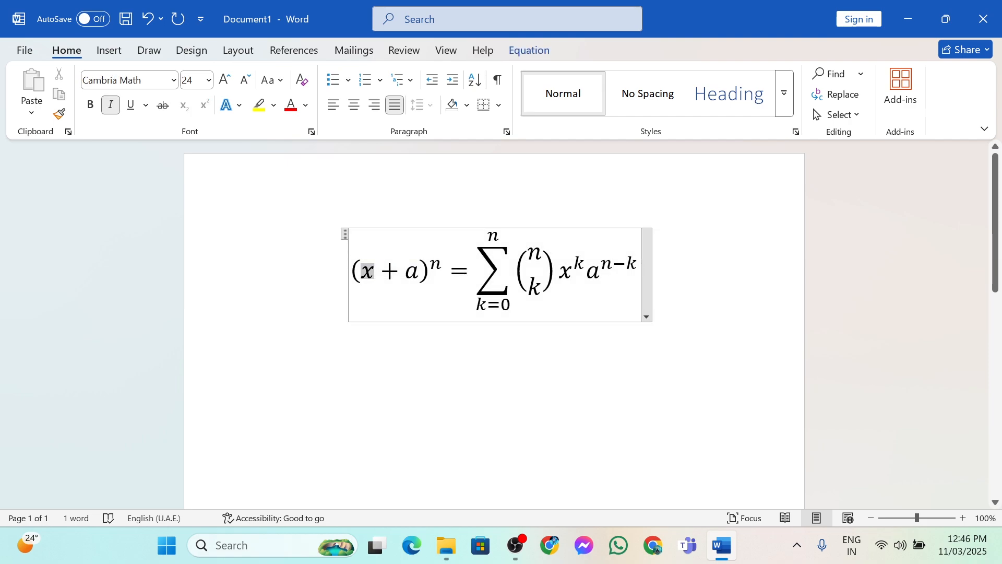
pyautogui.write('p')
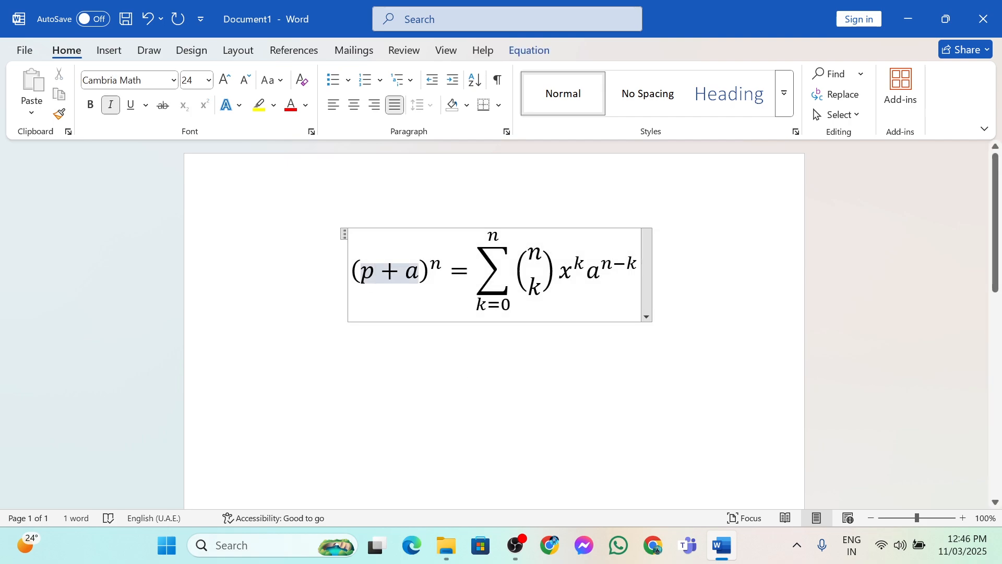
pyautogui.click(570, 271)
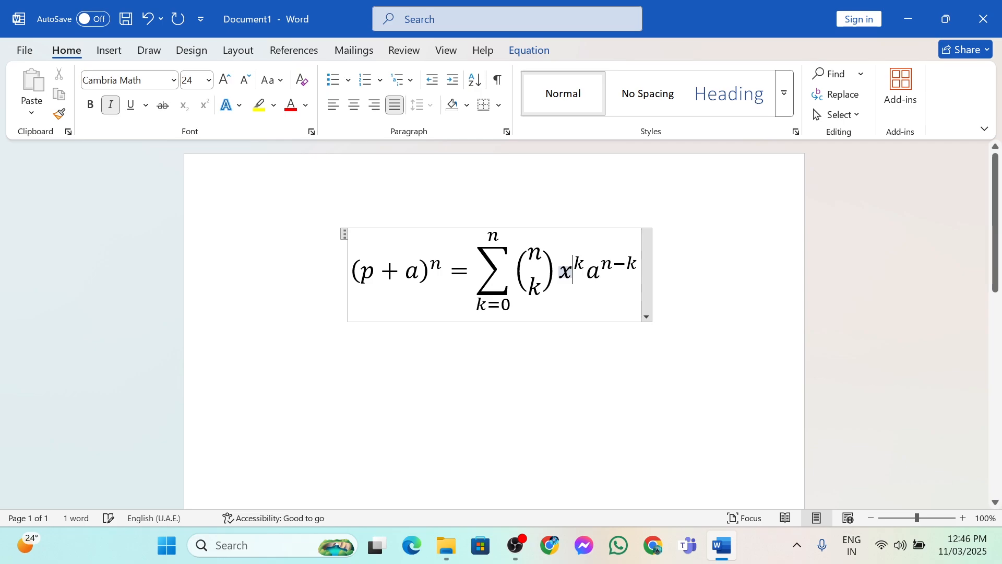
pyautogui.write('p')
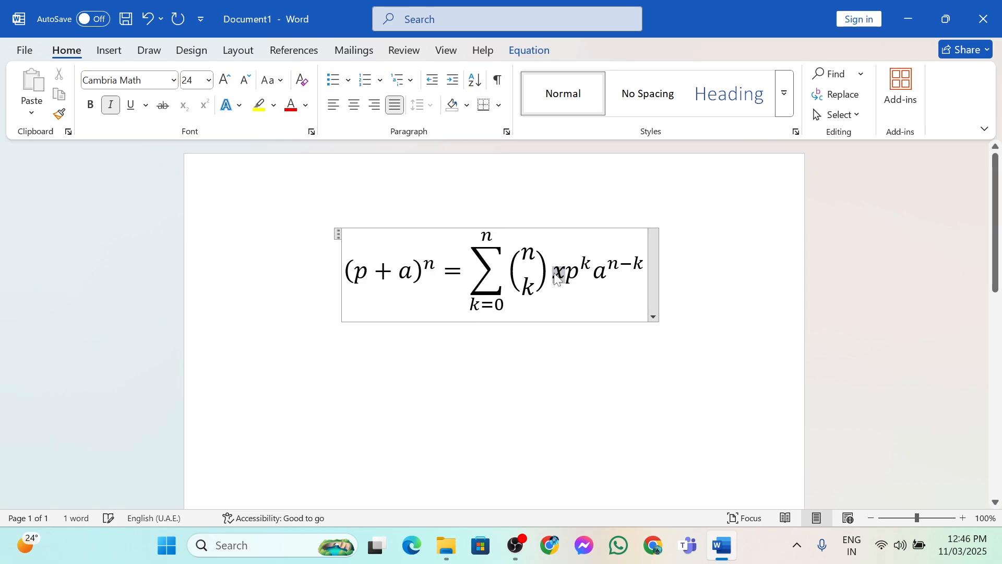
pyautogui.press('BackSpace')
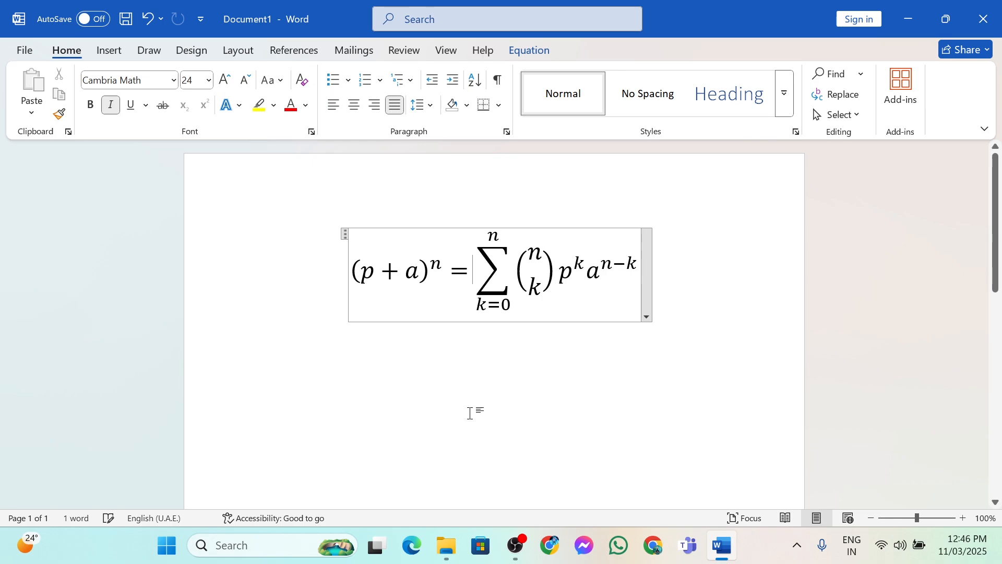
# - Delete the entire binomial equation from the document
pyautogui.hotkey('ctrl', 'a')
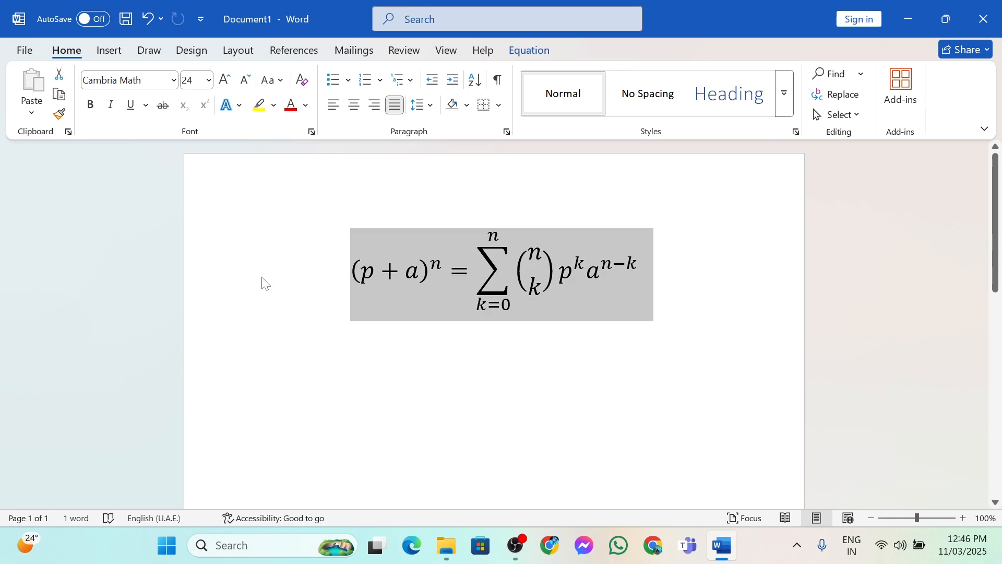
pyautogui.press('BackSpace')
# - Insert a new, empty equation into the document
pyautogui.click(107, 52)
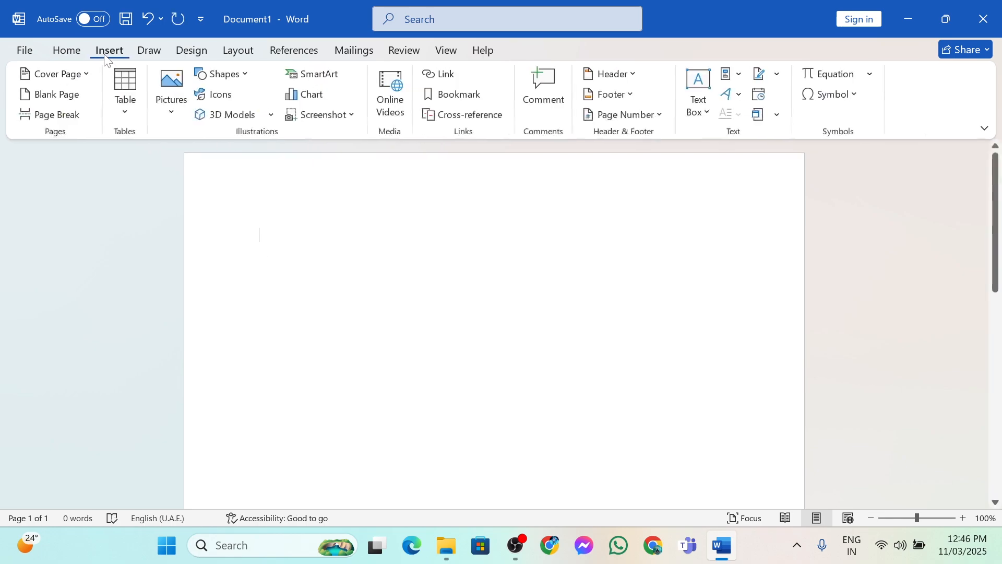
pyautogui.click(870, 75)
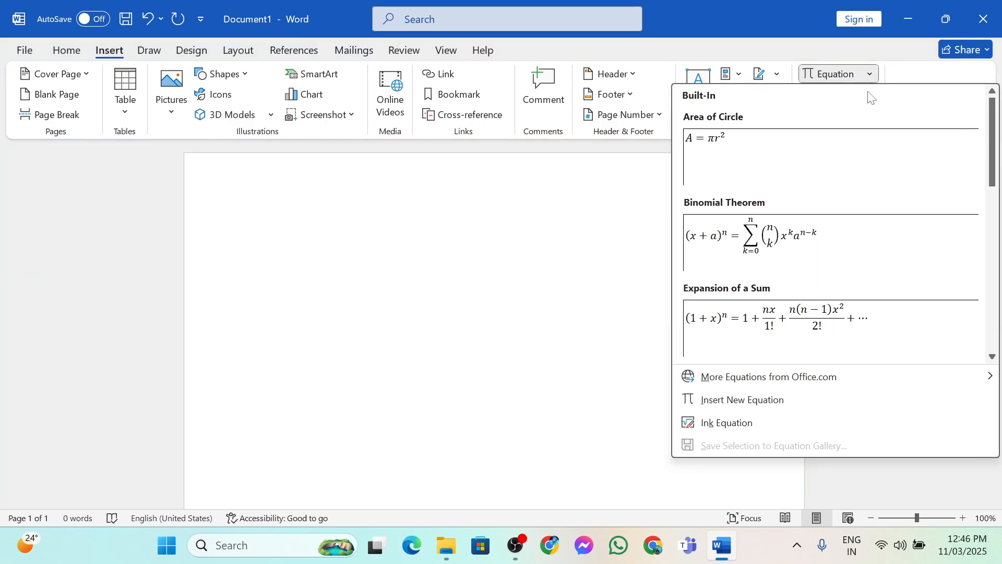
pyautogui.click(744, 401)
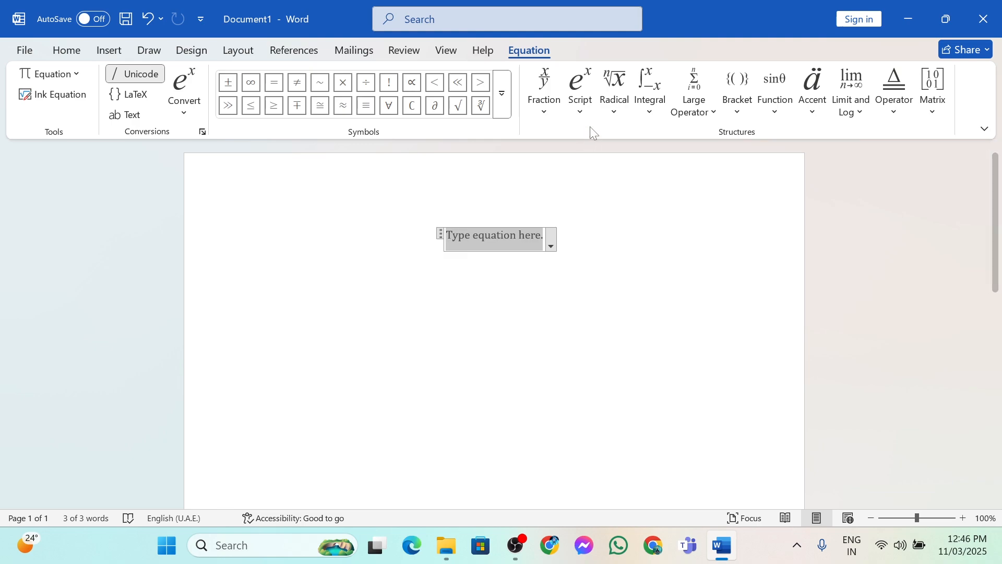
# - Add a single integral with upper and lower limit placeholders beside the sign to the empty equation
pyautogui.click(647, 110)
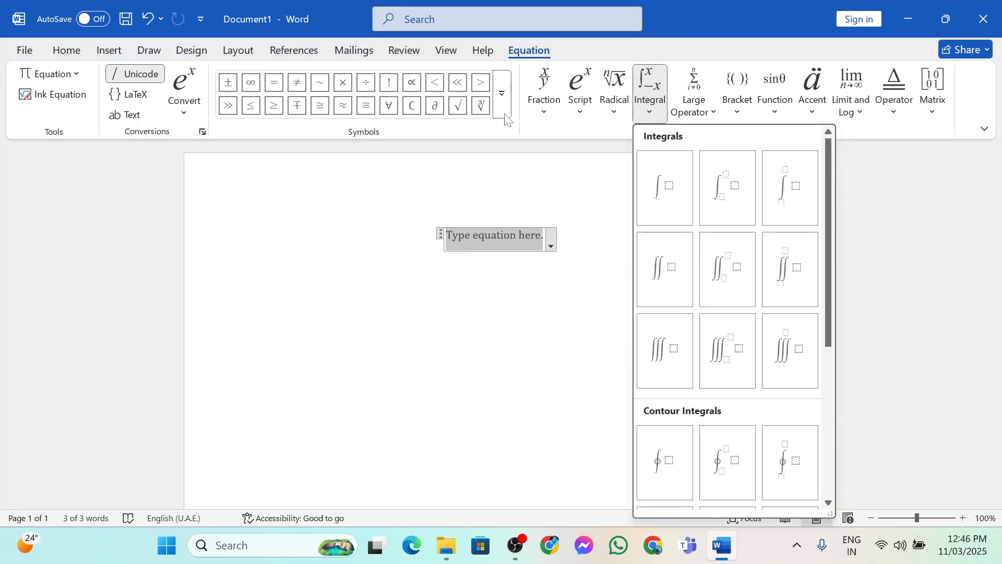
pyautogui.click(501, 114)
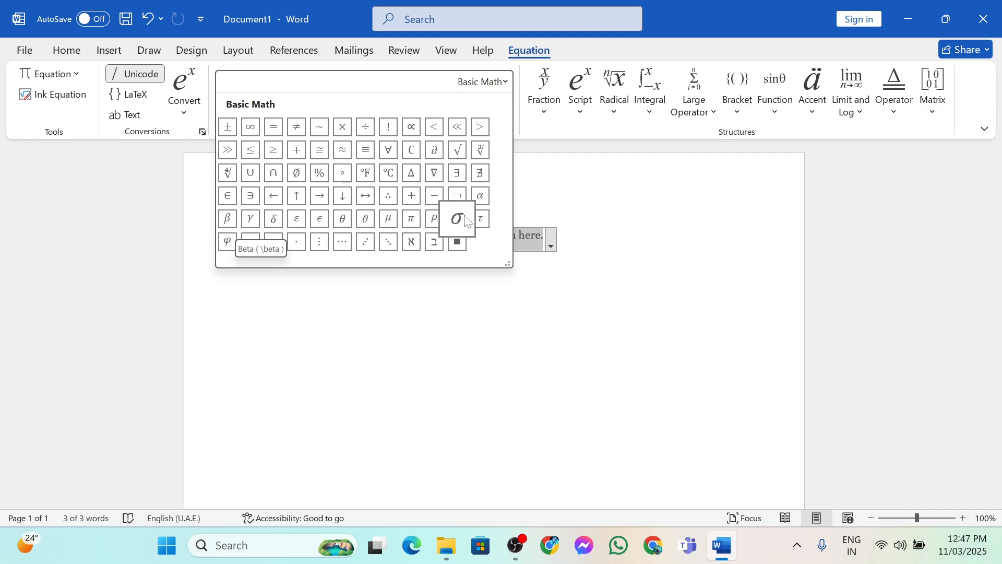
pyautogui.click(651, 112)
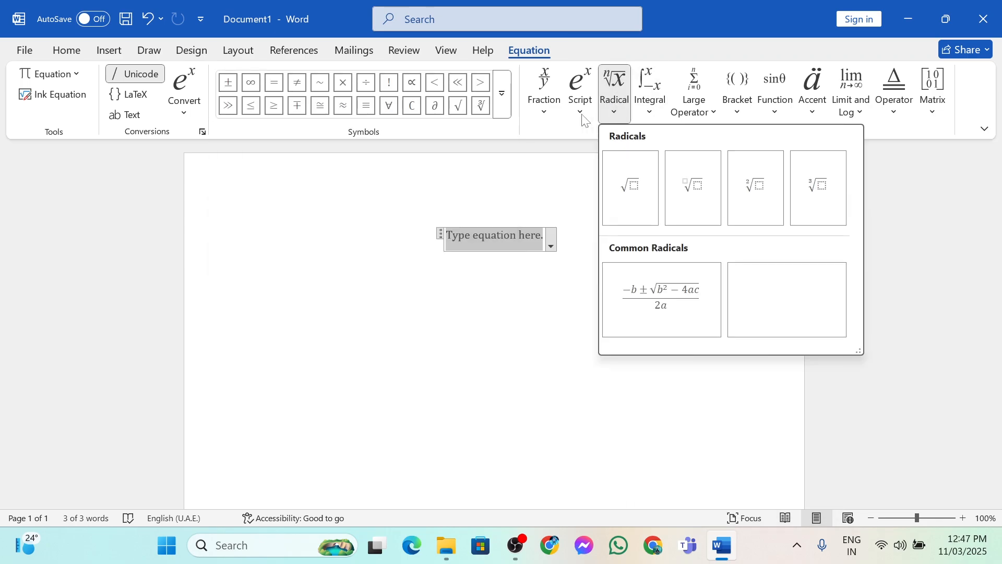
pyautogui.moveTo(549, 113)
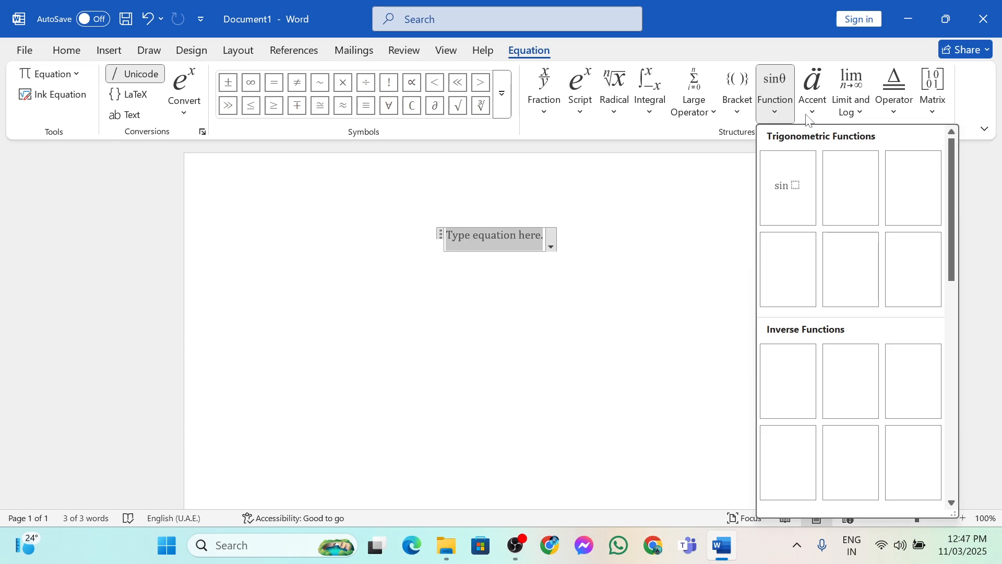
pyautogui.moveTo(810, 118)
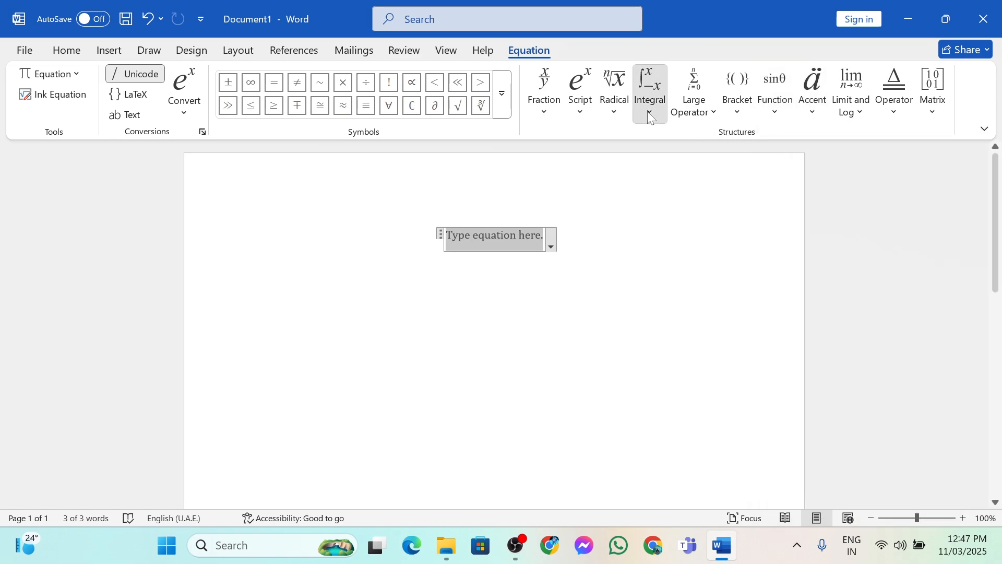
pyautogui.moveTo(651, 118)
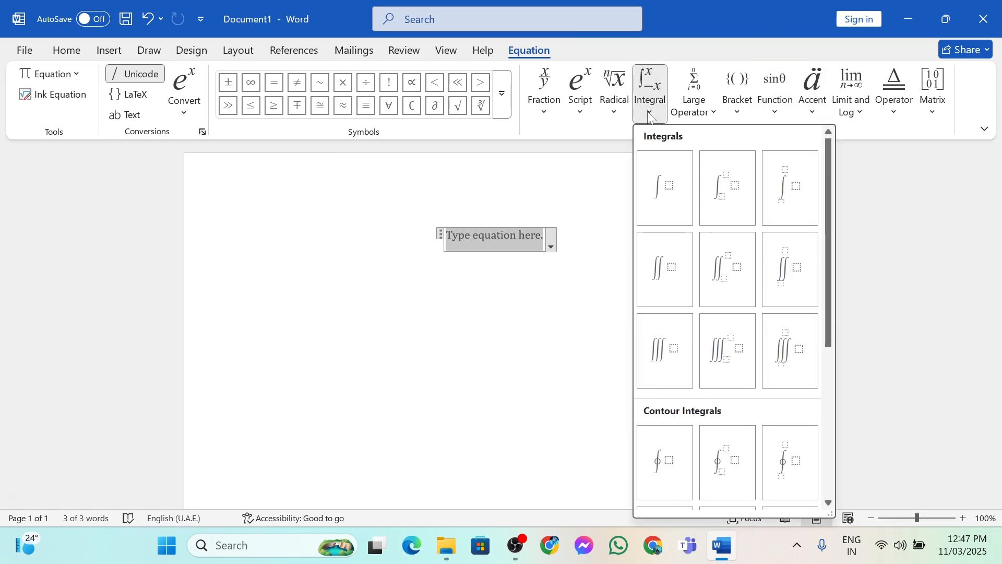
pyautogui.click(721, 193)
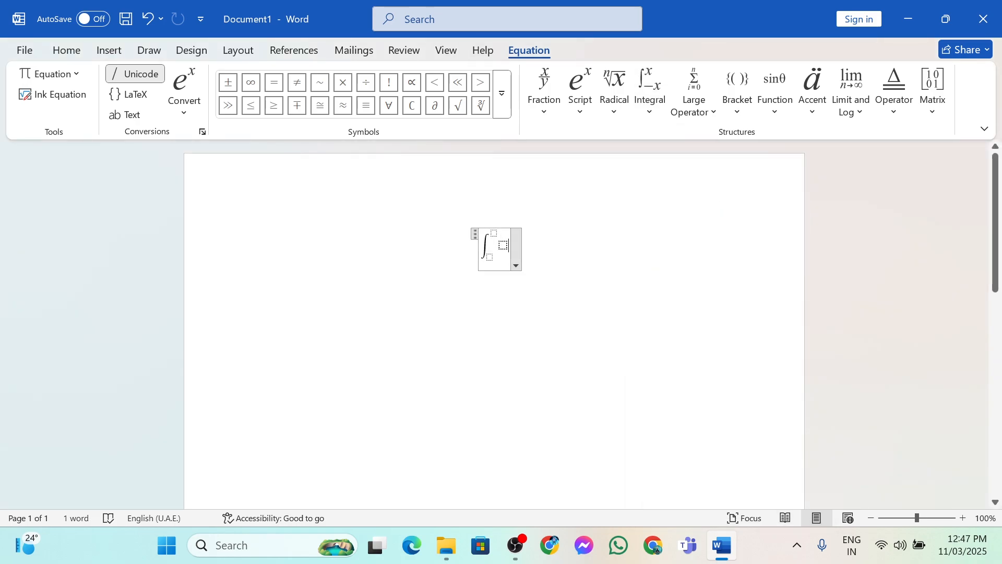
# - Enlarge the whole integral equation to font size 36
pyautogui.hotkey('ctrl', 'a')
pyautogui.click(67, 50)
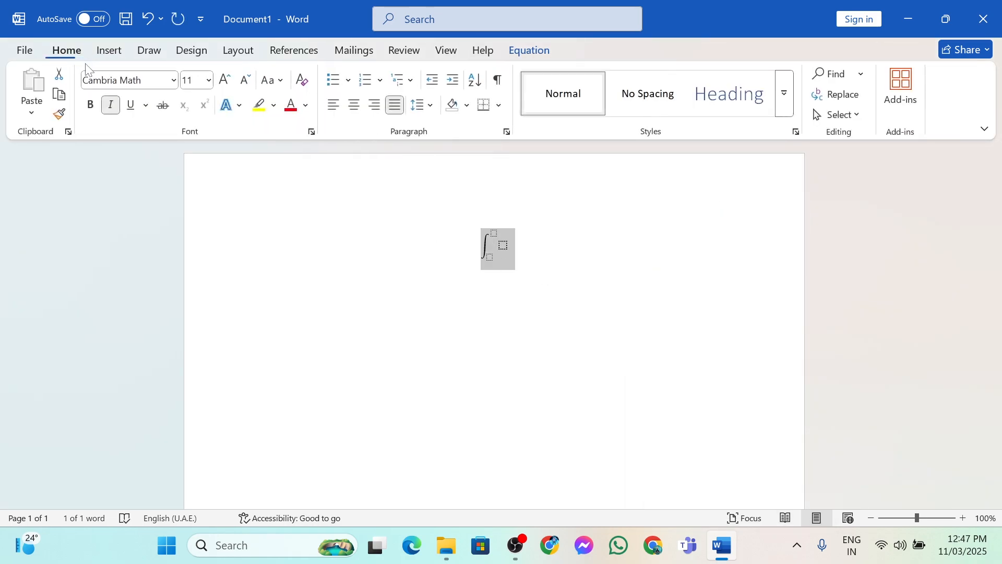
pyautogui.click(226, 81)
pyautogui.click(226, 80)
pyautogui.click(230, 81)
pyautogui.click(230, 82)
pyautogui.click(230, 82)
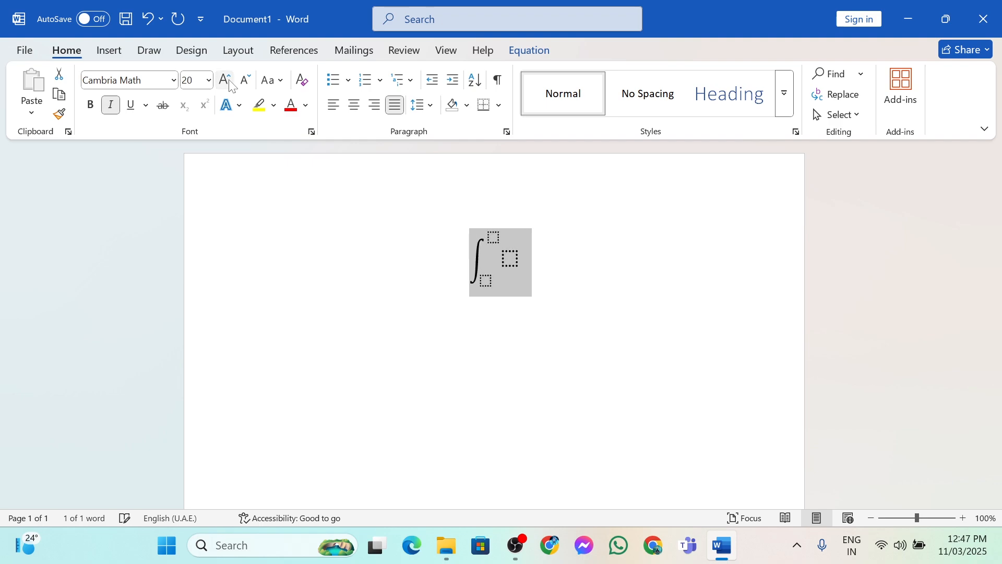
pyautogui.click(230, 82)
pyautogui.click(231, 82)
pyautogui.click(230, 82)
pyautogui.click(230, 82)
pyautogui.click(230, 82)
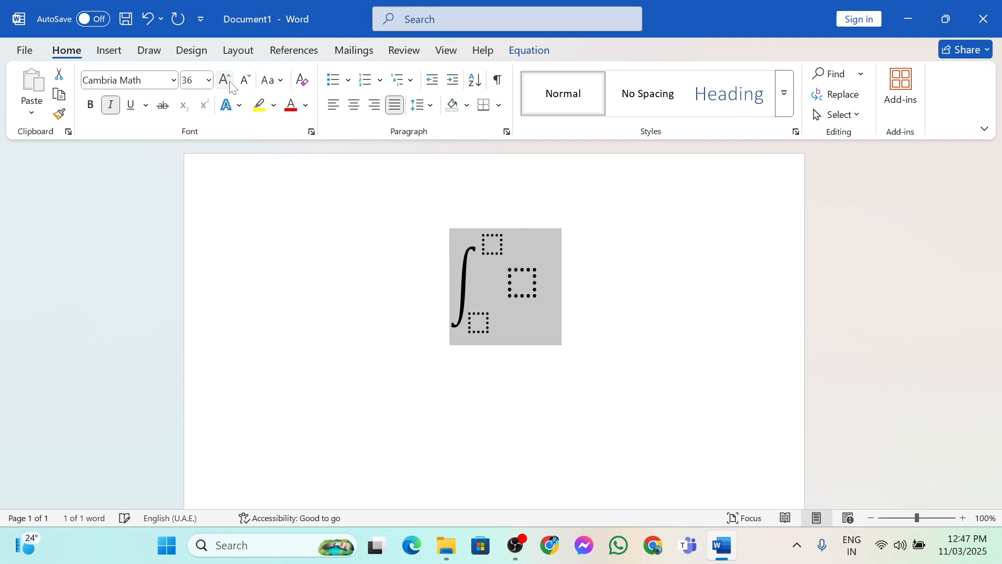
# - Fill in the integral with upper limit 3, lower limit 2 and the integrand x2dx
pyautogui.click(493, 244)
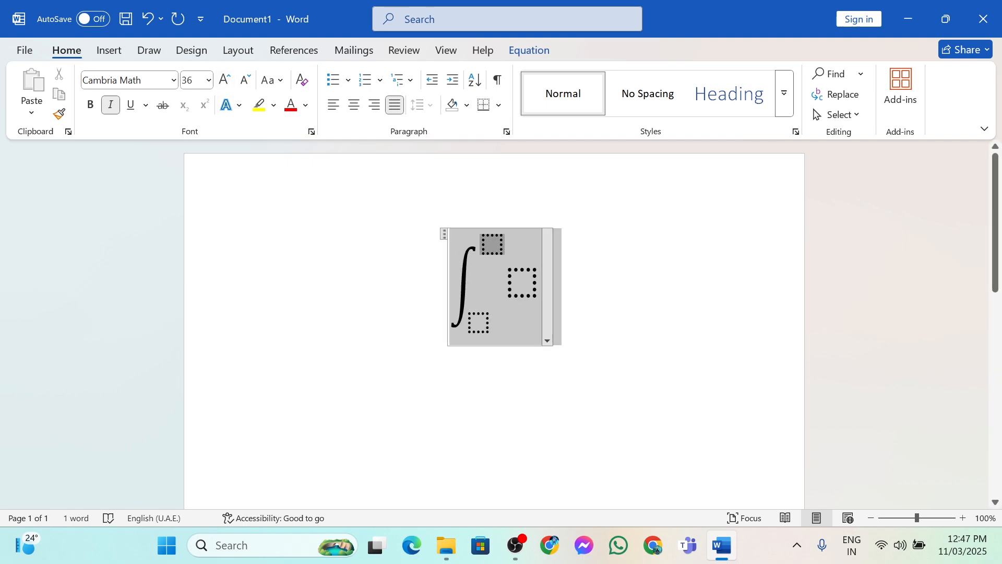
pyautogui.write('3')
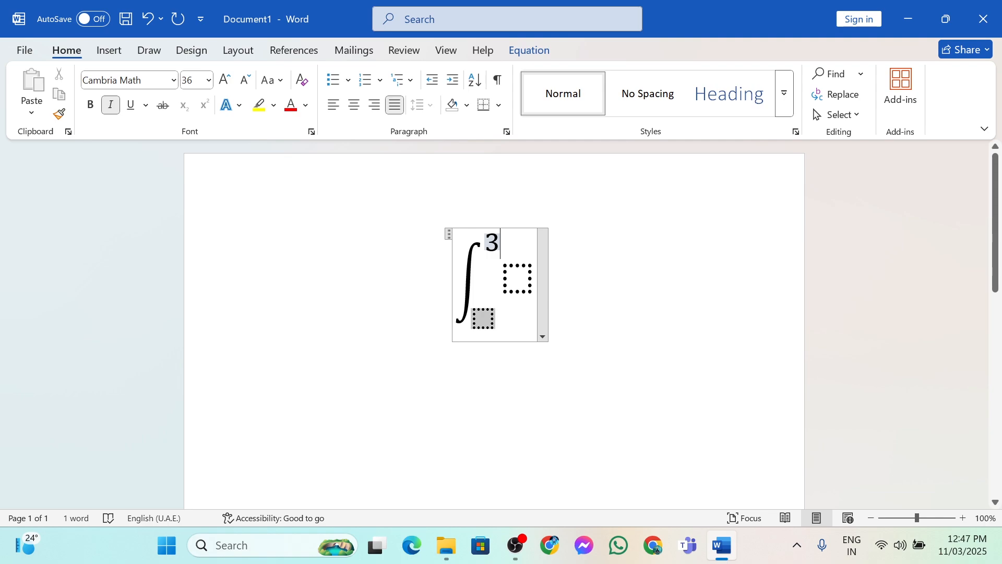
pyautogui.click(483, 319)
pyautogui.write('2')
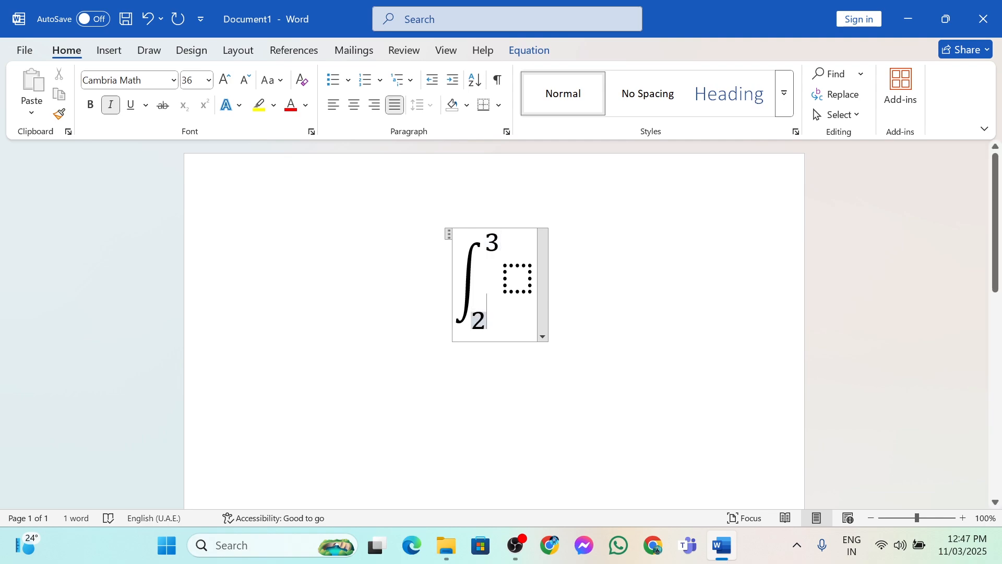
pyautogui.click(518, 279)
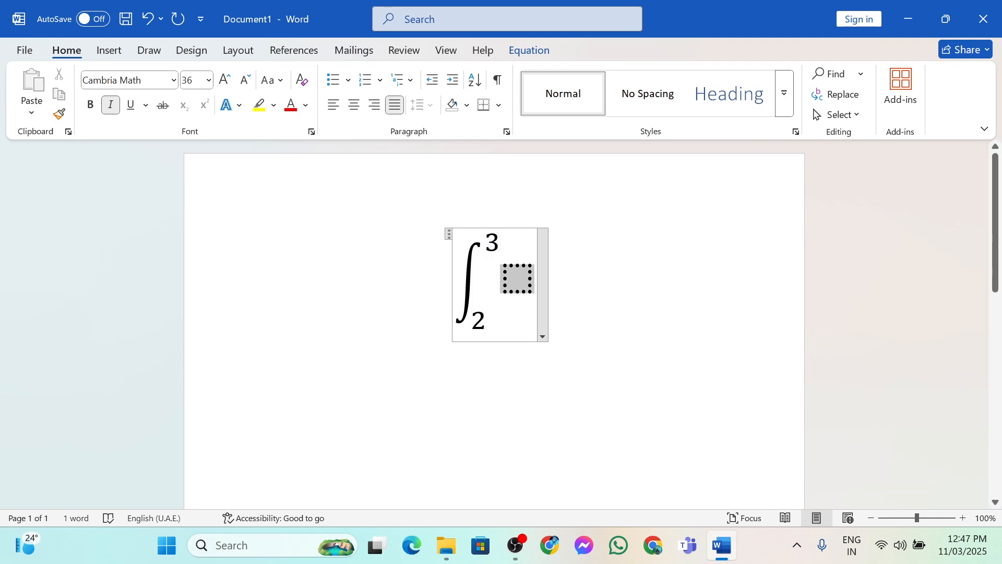
pyautogui.write('x2')
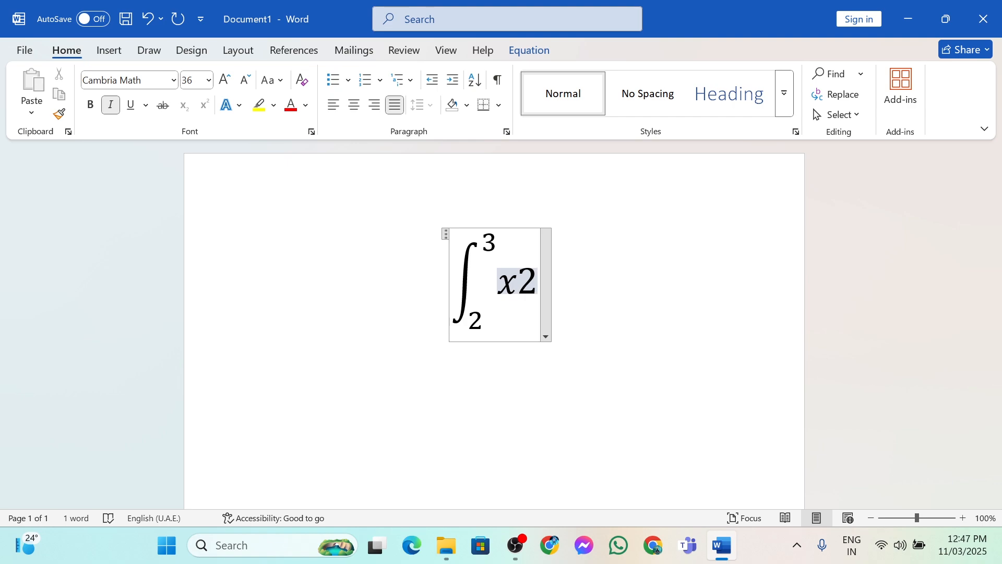
pyautogui.write('dx')
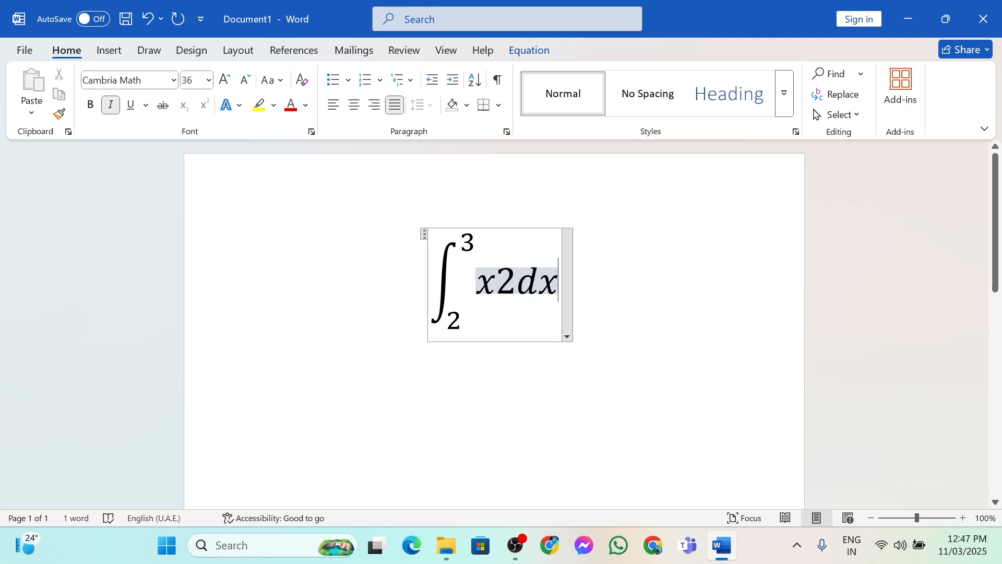
# - Replace x2 in the integrand with the common superscript x², leaving dx after it
pyautogui.press('Right')
pyautogui.hotkey('shift', 'Left')
pyautogui.hotkey('shift', 'Left')
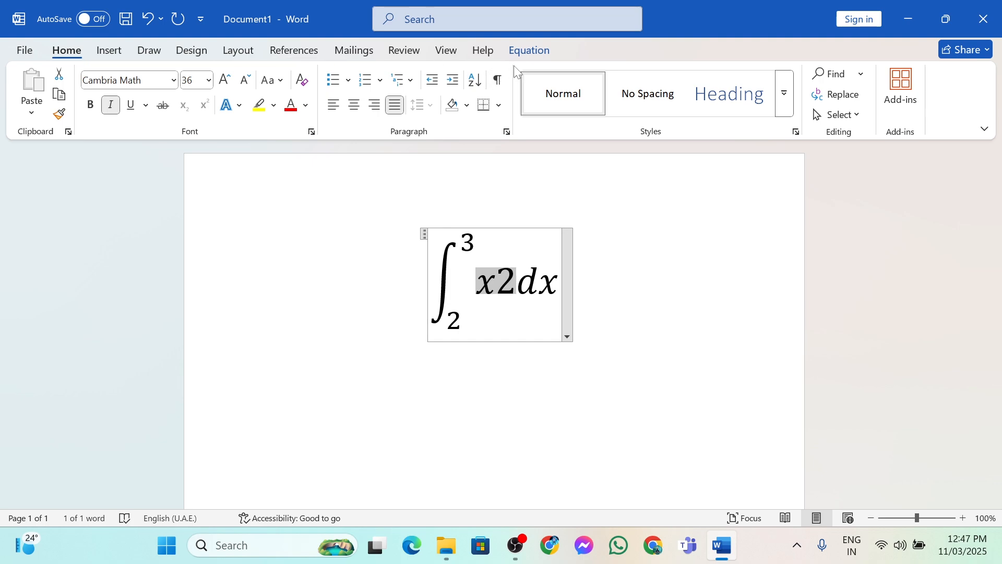
pyautogui.click(529, 50)
pyautogui.click(647, 107)
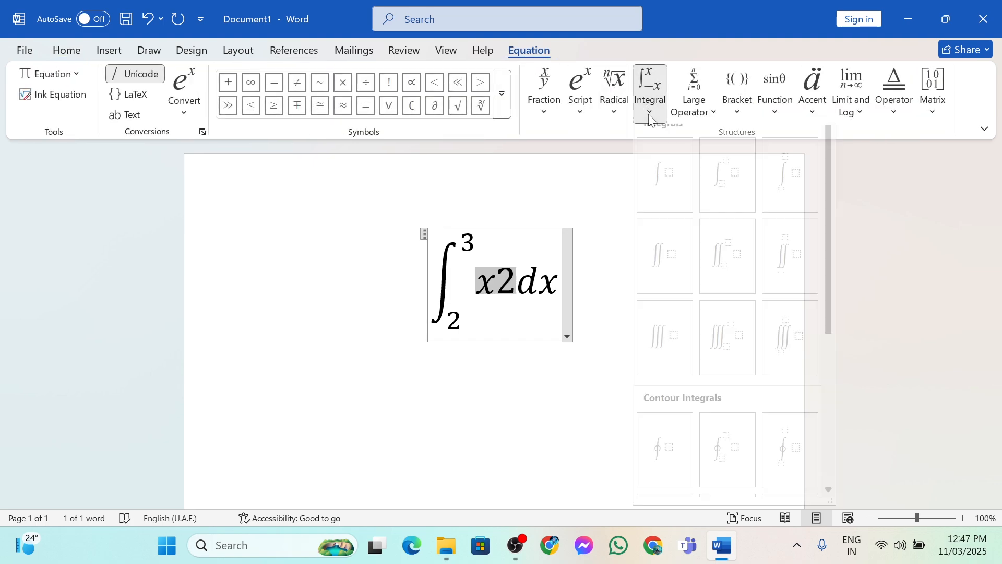
pyautogui.click(583, 114)
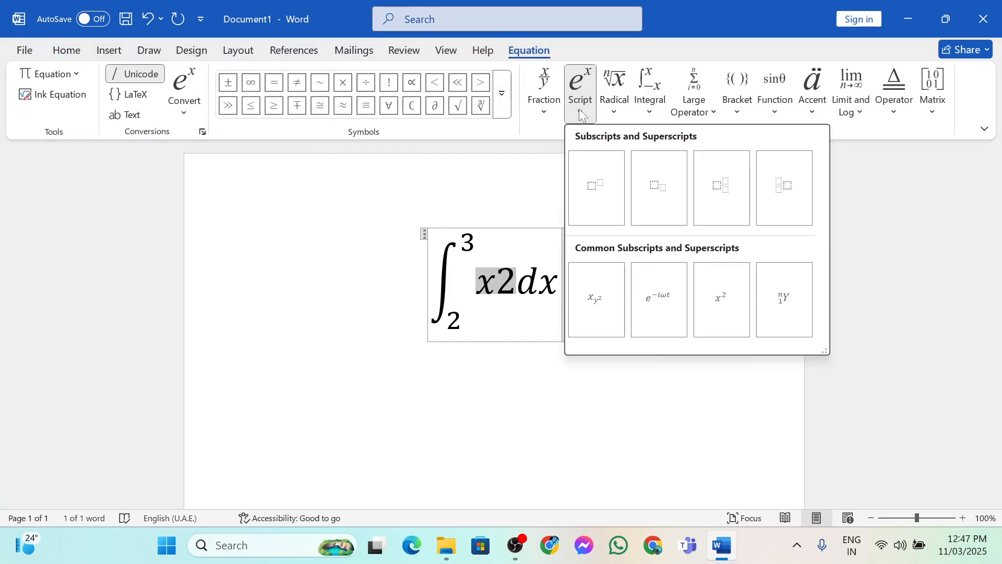
pyautogui.click(723, 314)
# - Append +c as plain text directly after the integral equation
pyautogui.click(587, 387)
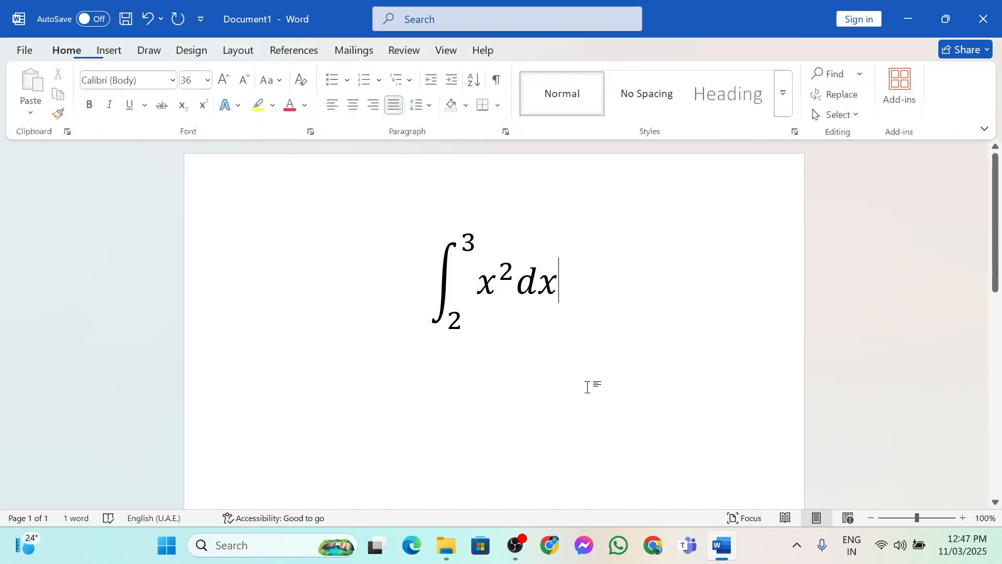
pyautogui.write('+')
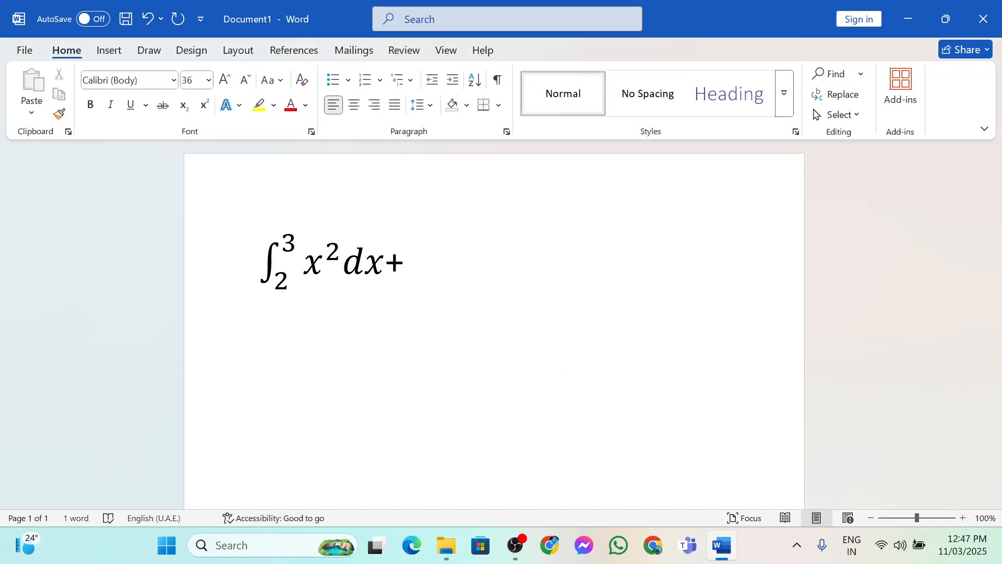
pyautogui.write('c')
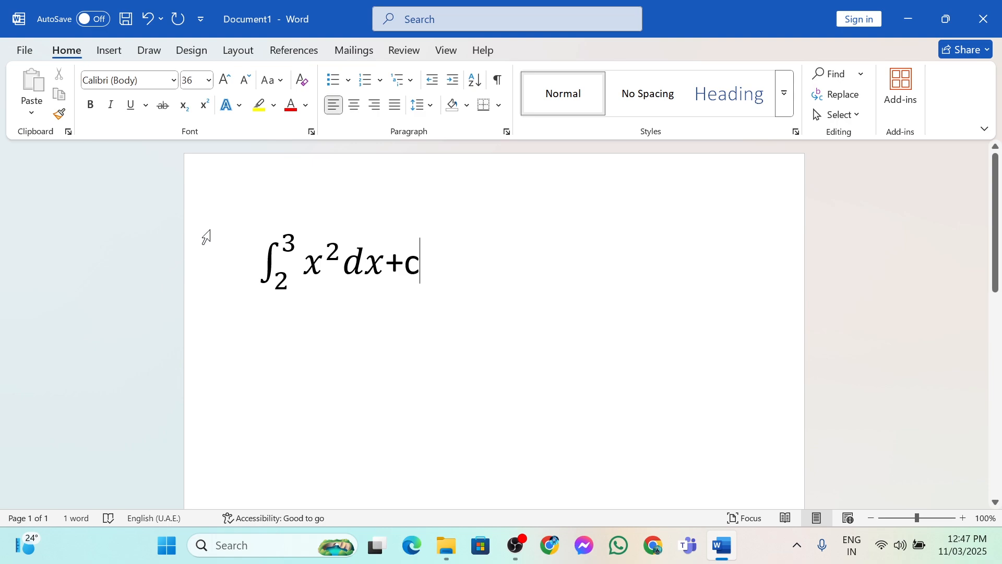
# - Delete the whole line with the integral equation and the +c
pyautogui.click(206, 238)
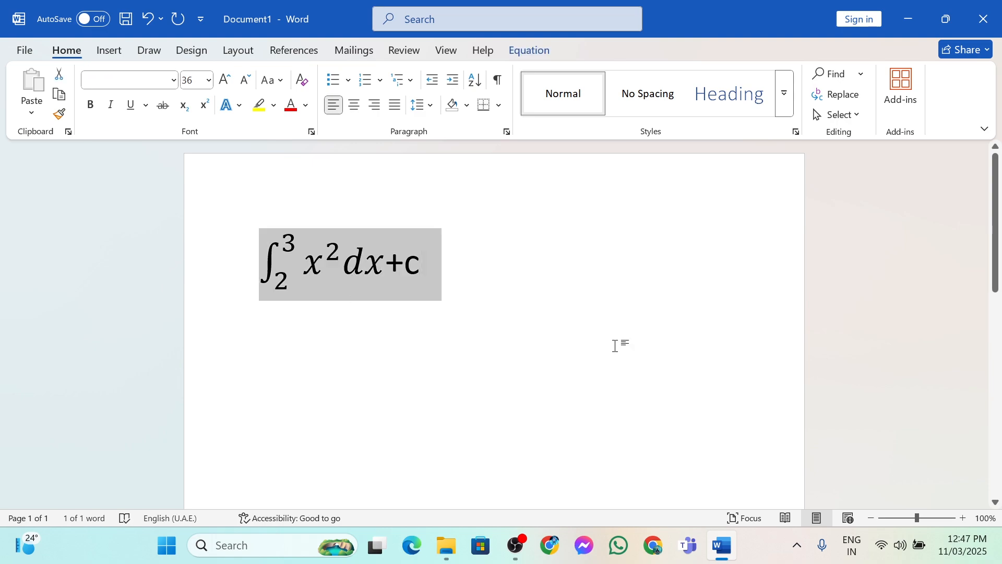
pyautogui.click(534, 337)
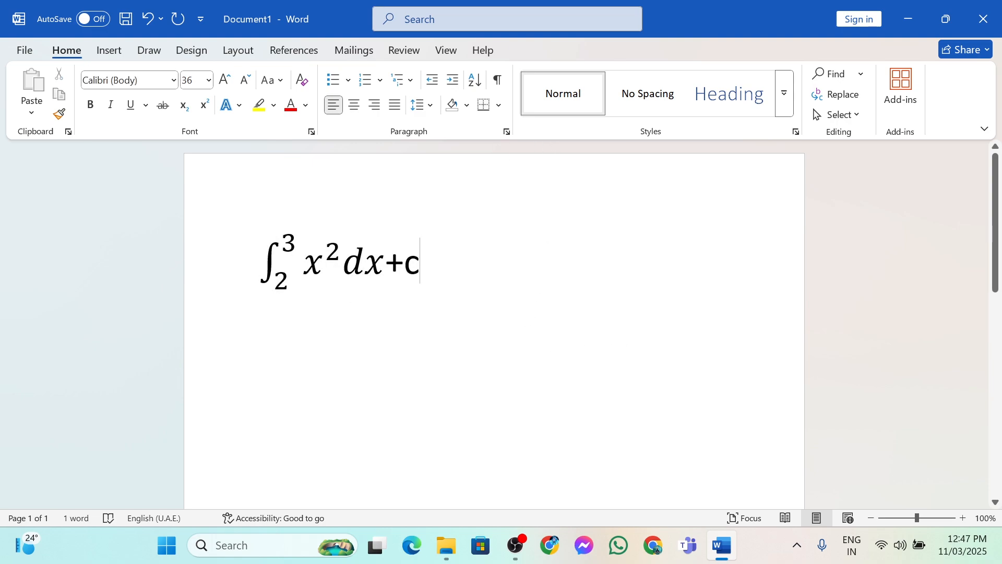
pyautogui.click(203, 285)
pyautogui.press('Delete')
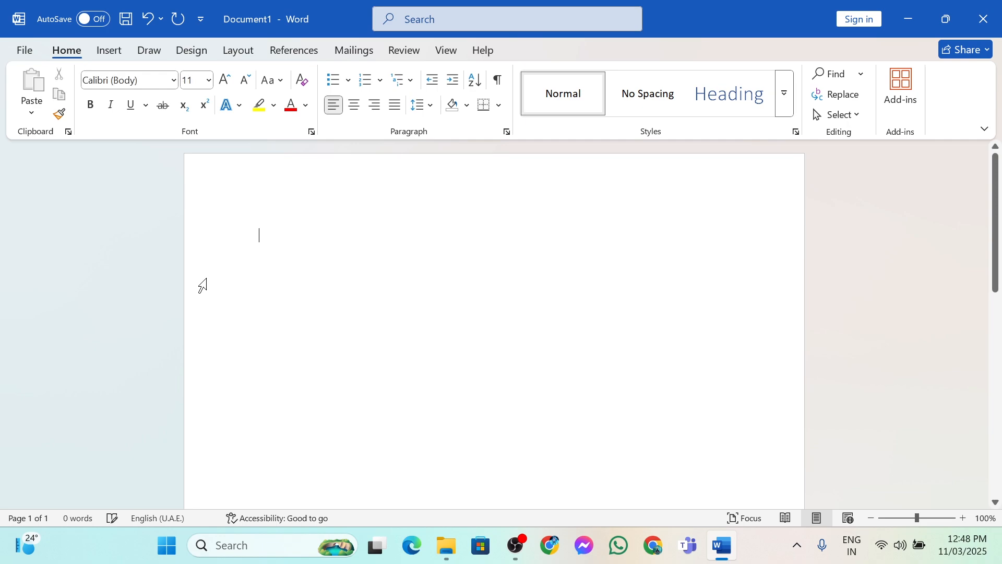
# - Insert the symbol β on the empty first line of the document
pyautogui.click(111, 51)
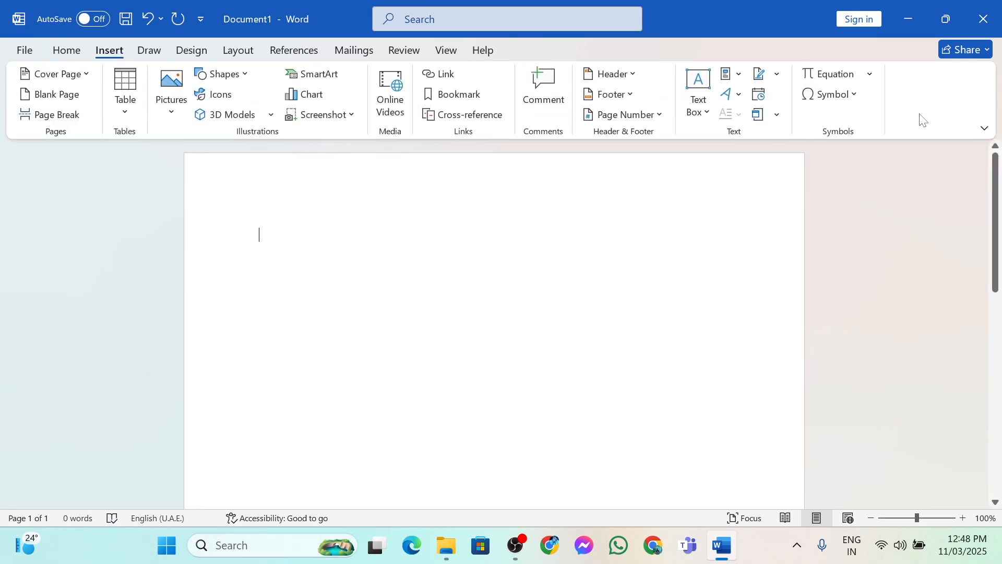
pyautogui.click(855, 98)
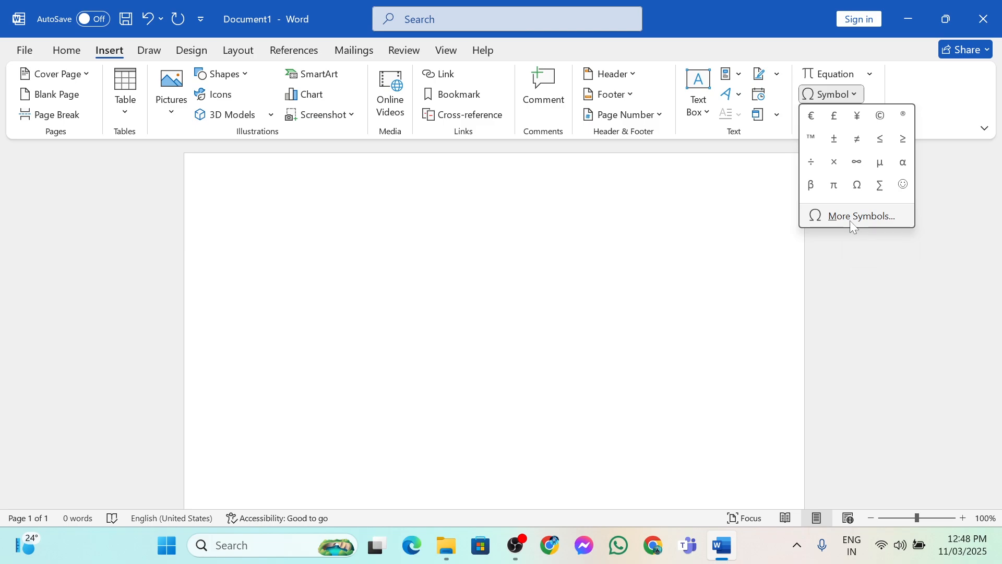
pyautogui.click(811, 185)
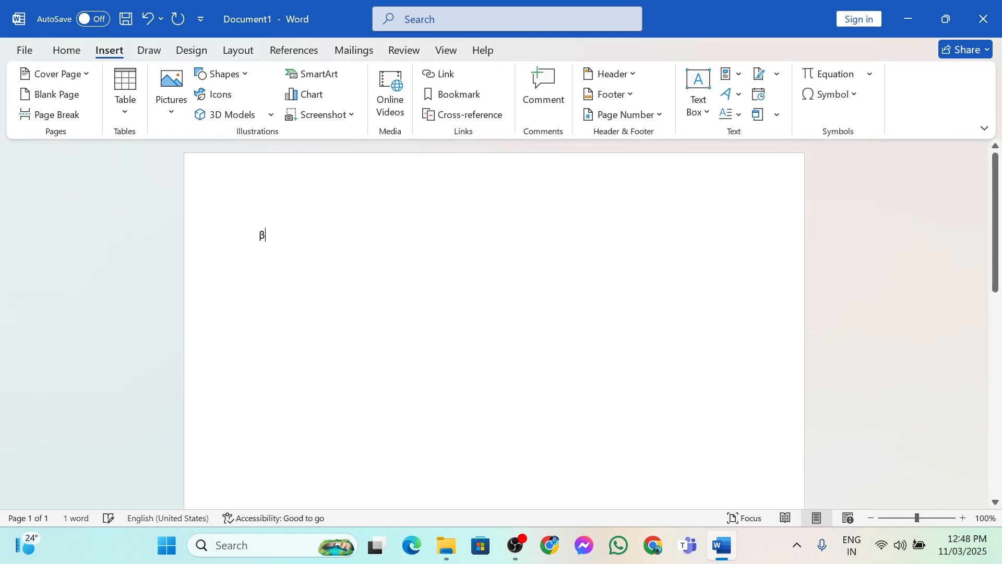
# - Open the full symbol collection and browse the character sets of the available fonts
pyautogui.click(856, 95)
pyautogui.click(838, 215)
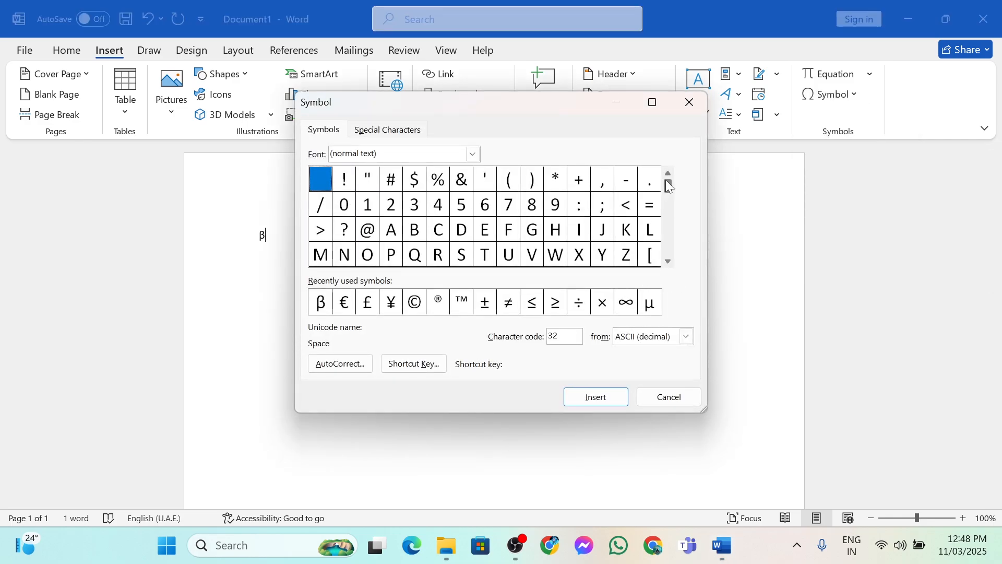
pyautogui.click(666, 180)
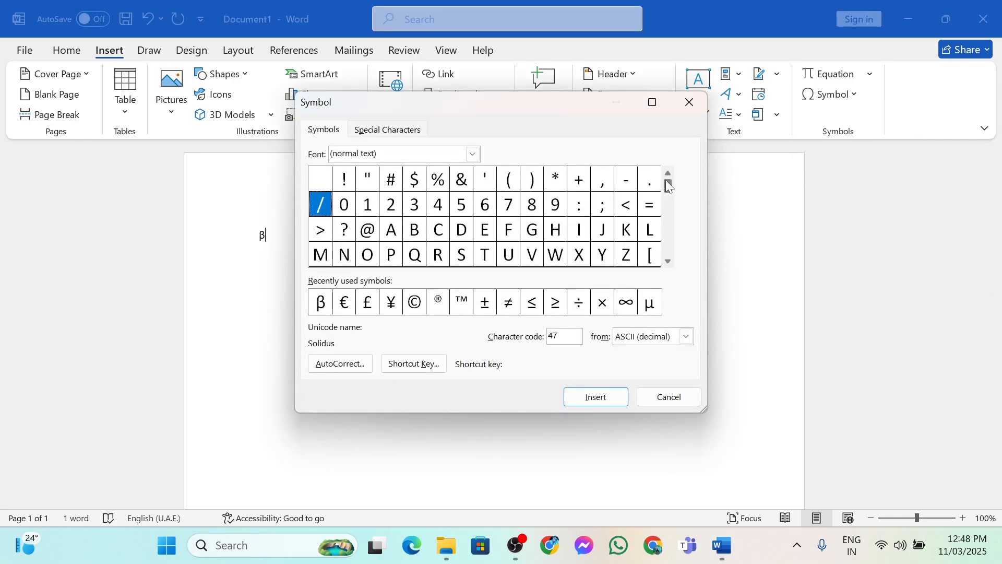
pyautogui.click(473, 155)
pyautogui.press('Down')
pyautogui.press('Down')
pyautogui.press('Down')
pyautogui.press('Down')
pyautogui.press('Down')
pyautogui.press('Down')
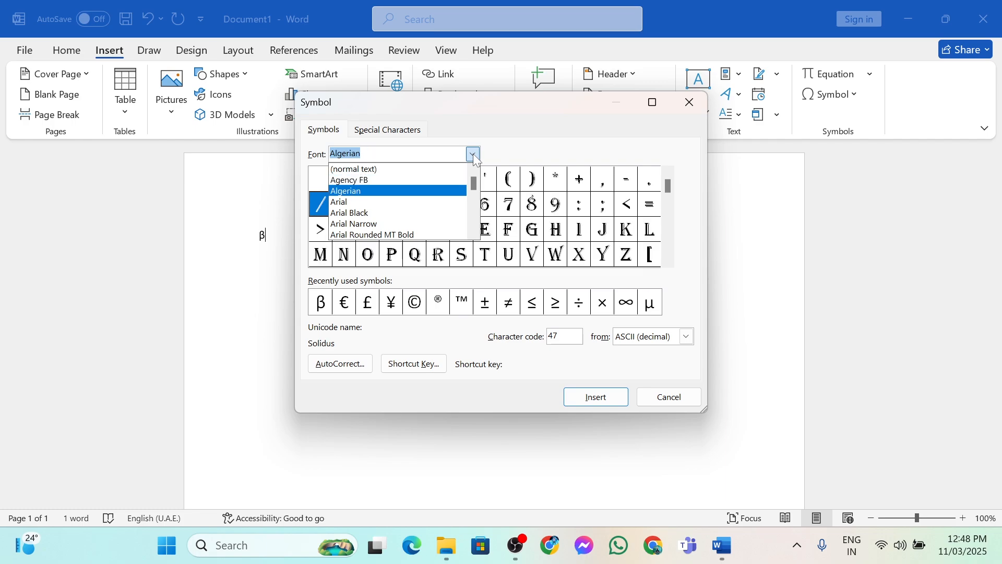
pyautogui.press('Down')
pyautogui.press('Down')
pyautogui.press('Down')
pyautogui.press('Down')
pyautogui.press('Down')
pyautogui.press('Down')
pyautogui.press('Down')
pyautogui.press('Down')
pyautogui.press('Down')
pyautogui.press('Down')
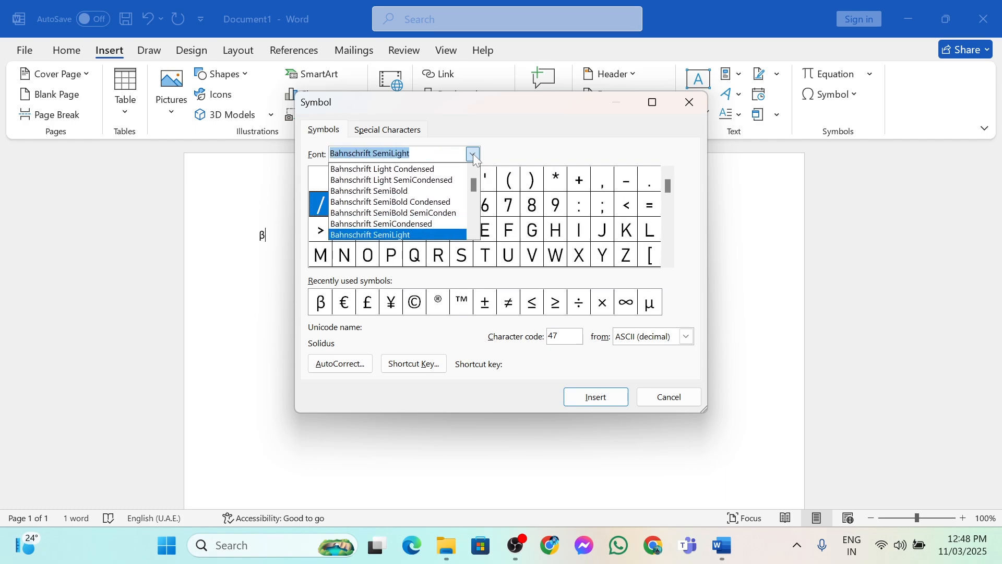
pyautogui.moveTo(473, 184); pyautogui.dragTo(466, 254)
pyautogui.click(423, 235)
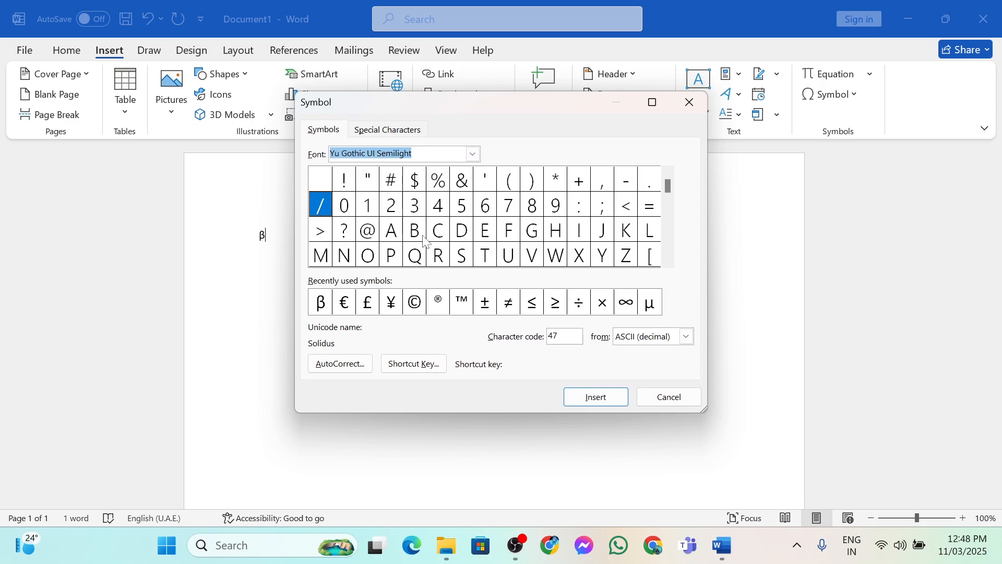
# - Set the font of the symbol collection to Wingdings
pyautogui.hotkey('alt', 'Down')
pyautogui.press('Up')
pyautogui.press('Up')
pyautogui.press('Up')
pyautogui.press('Up')
pyautogui.press('Up')
pyautogui.press('Up')
pyautogui.press('Up')
pyautogui.press('Up')
pyautogui.press('Up')
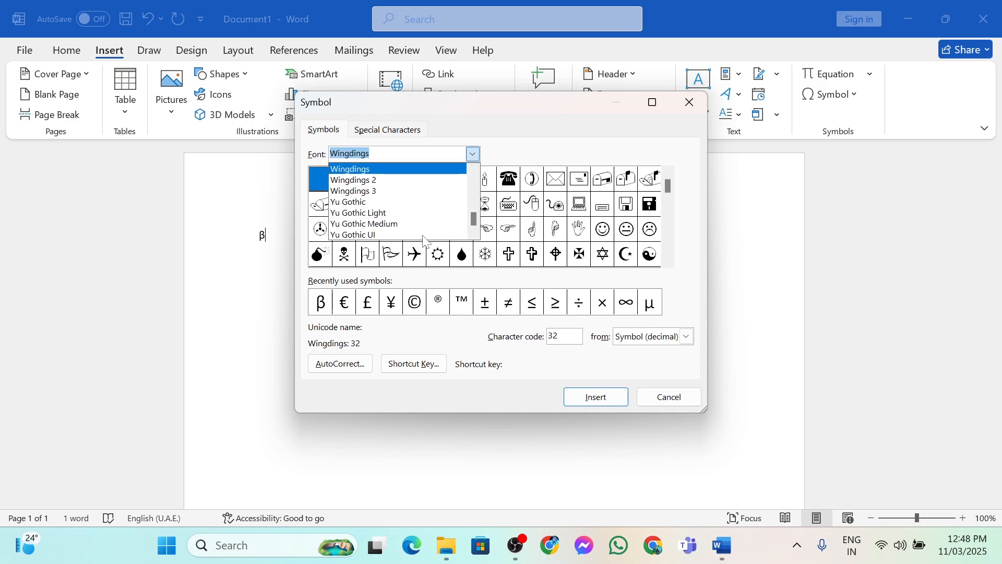
pyautogui.click(425, 169)
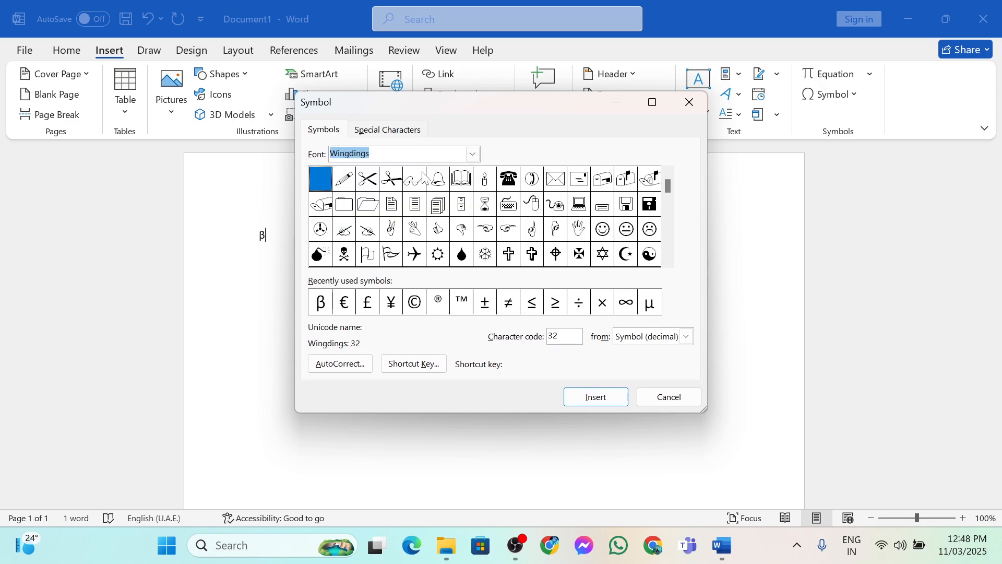
# - Insert the Wingdings open book, telephone and envelope symbols after the β, and close the symbol collection
pyautogui.click(468, 188)
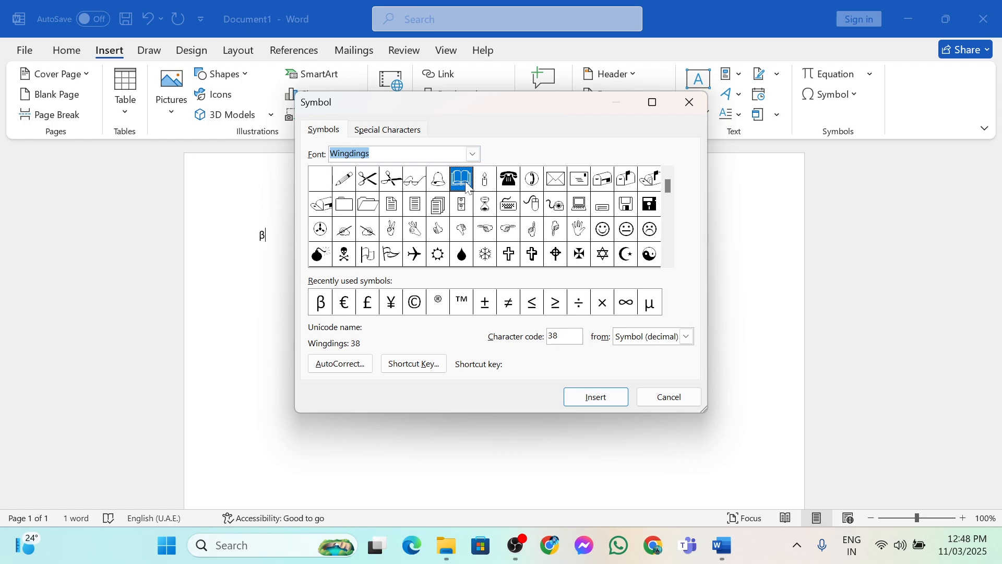
pyautogui.click(595, 401)
pyautogui.click(512, 184)
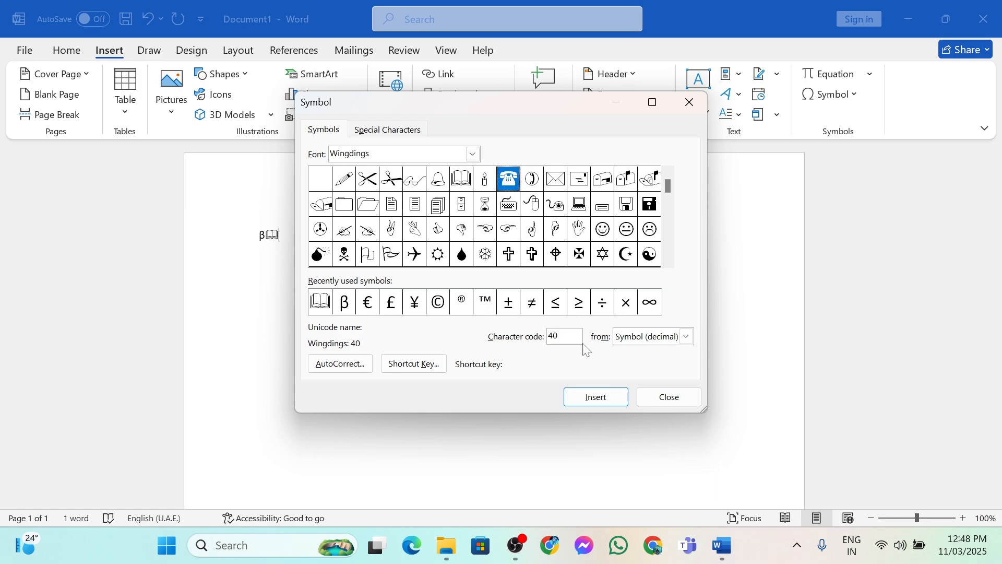
pyautogui.click(595, 399)
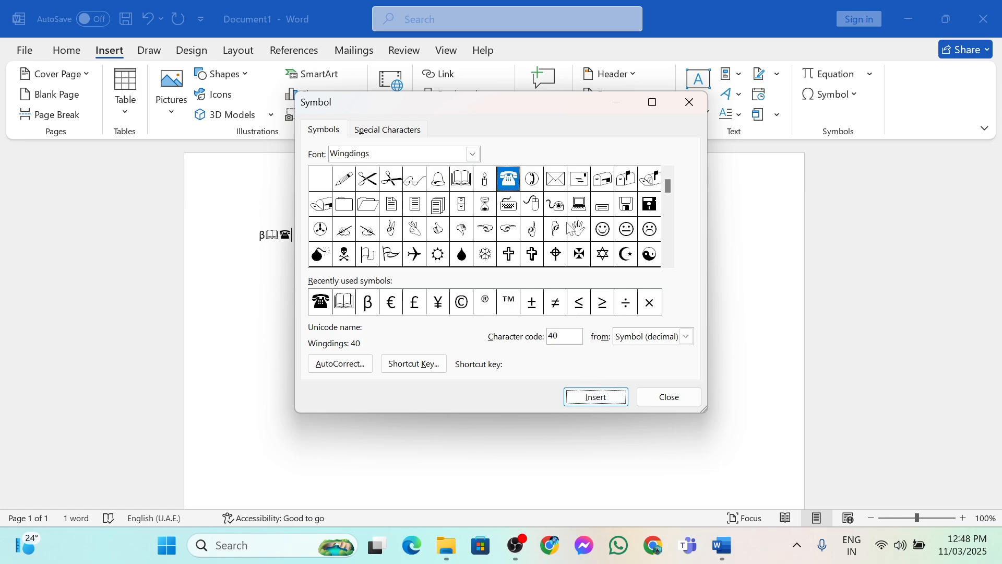
pyautogui.click(557, 182)
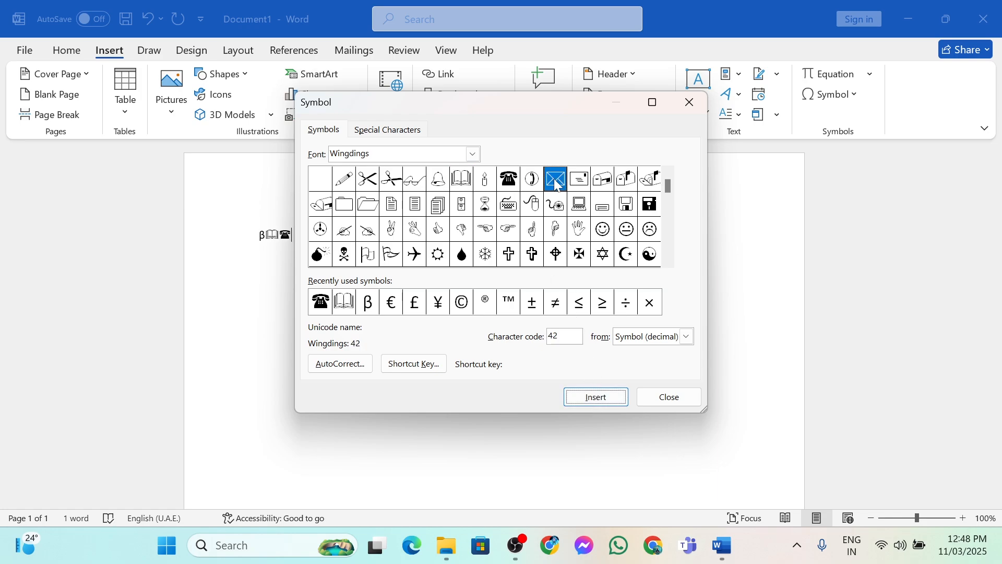
pyautogui.click(590, 402)
pyautogui.moveTo(490, 109); pyautogui.dragTo(639, 106)
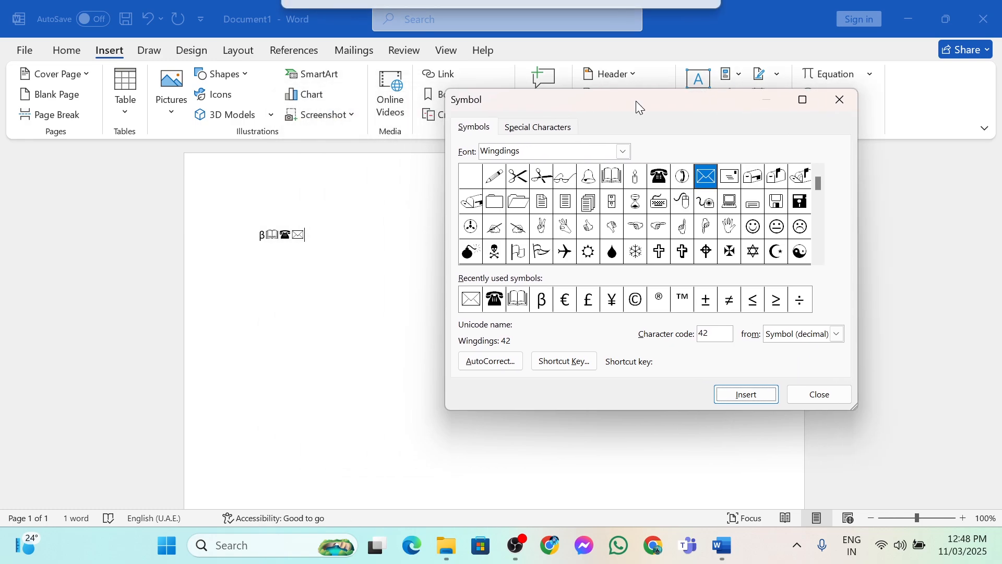
pyautogui.click(307, 235)
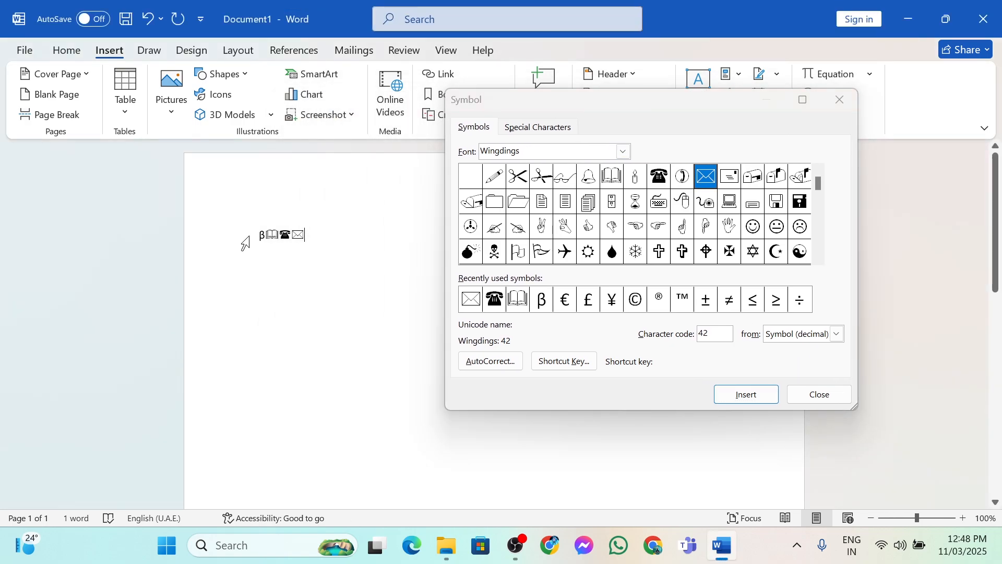
pyautogui.click(819, 394)
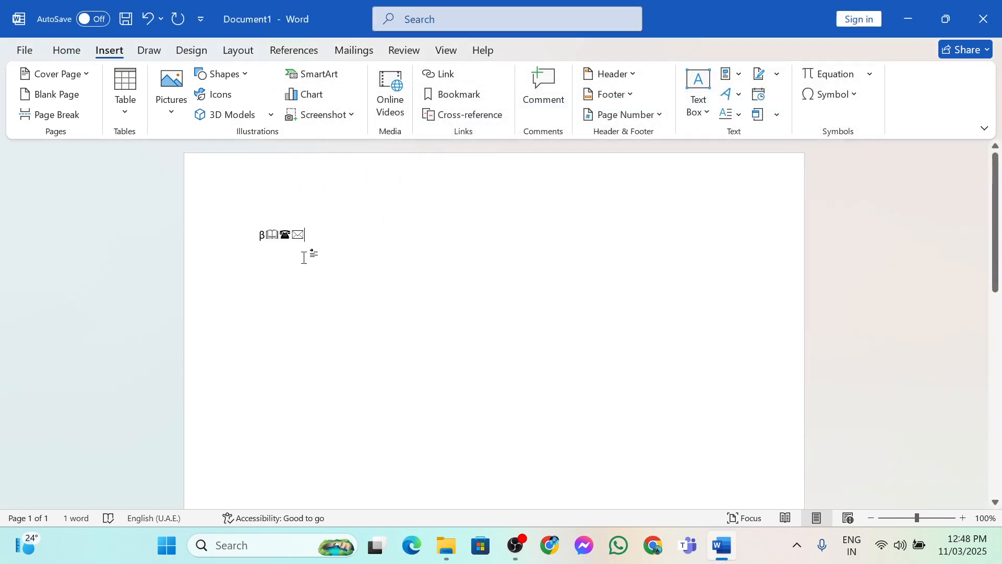
# - Enlarge all four inserted symbols to font size 28
pyautogui.hotkey('ctrl', 'a')
pyautogui.click(68, 51)
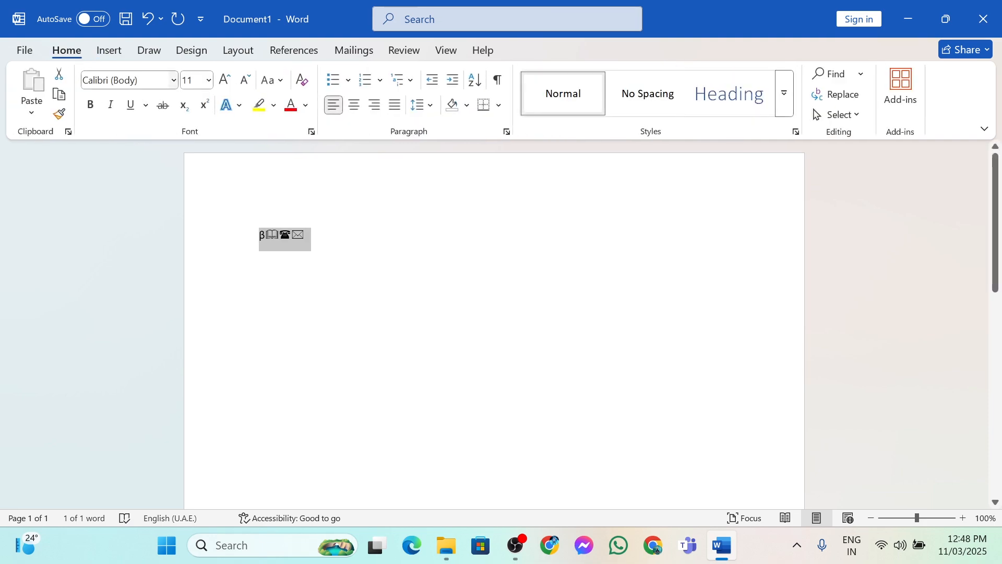
pyautogui.click(225, 81)
pyautogui.click(224, 81)
pyautogui.click(224, 81)
pyautogui.click(225, 81)
pyautogui.click(225, 81)
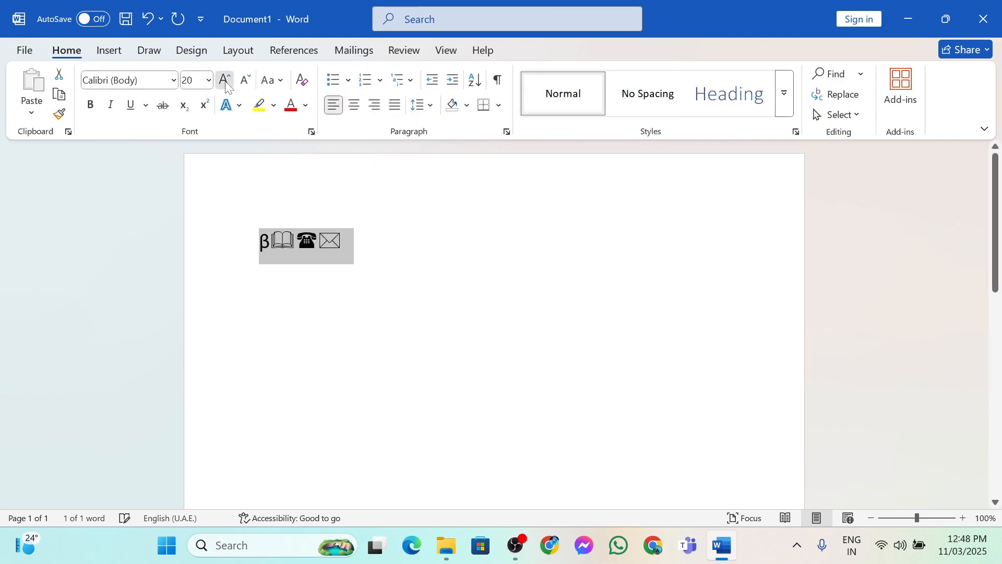
pyautogui.click(225, 81)
pyautogui.click(225, 81)
pyautogui.click(224, 81)
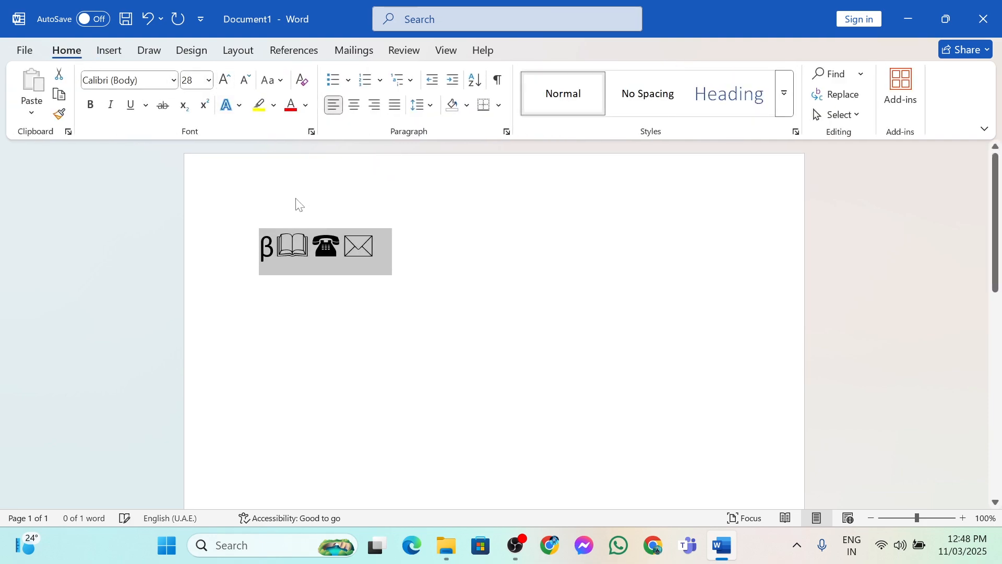
# - Reopen the full symbol collection with the insertion point after the envelope, and switch its font to Vrinda
pyautogui.click(121, 53)
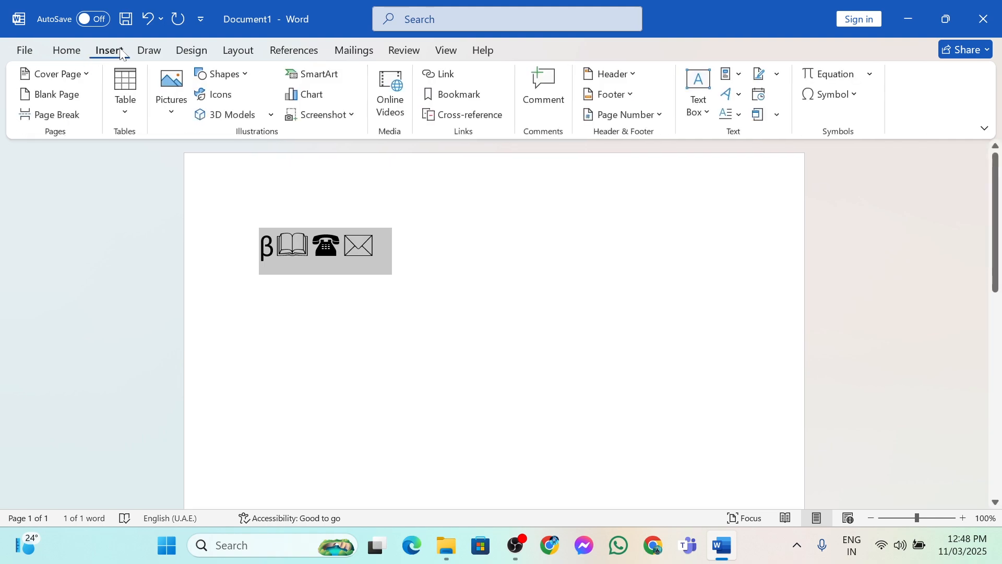
pyautogui.click(584, 305)
pyautogui.click(858, 97)
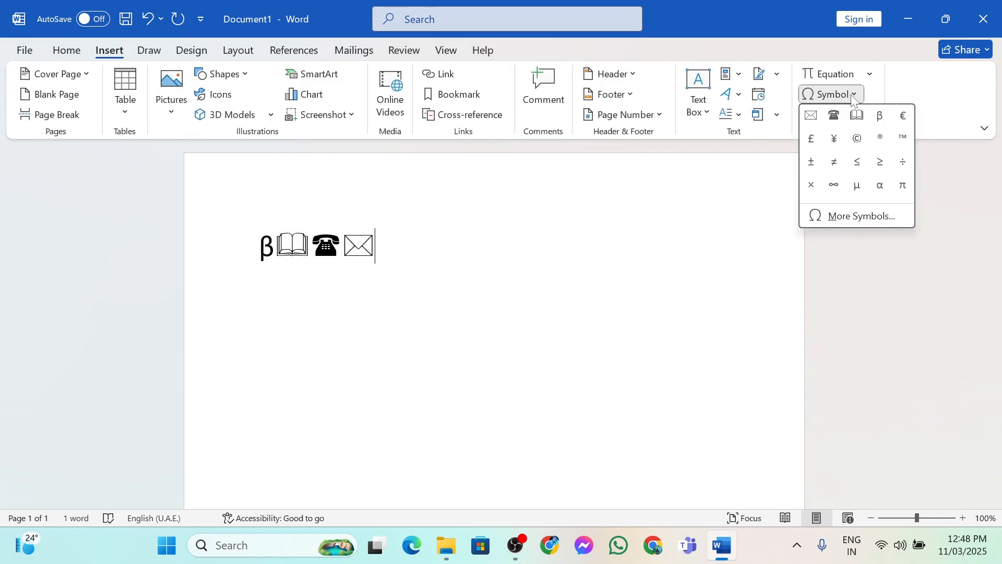
pyautogui.click(837, 220)
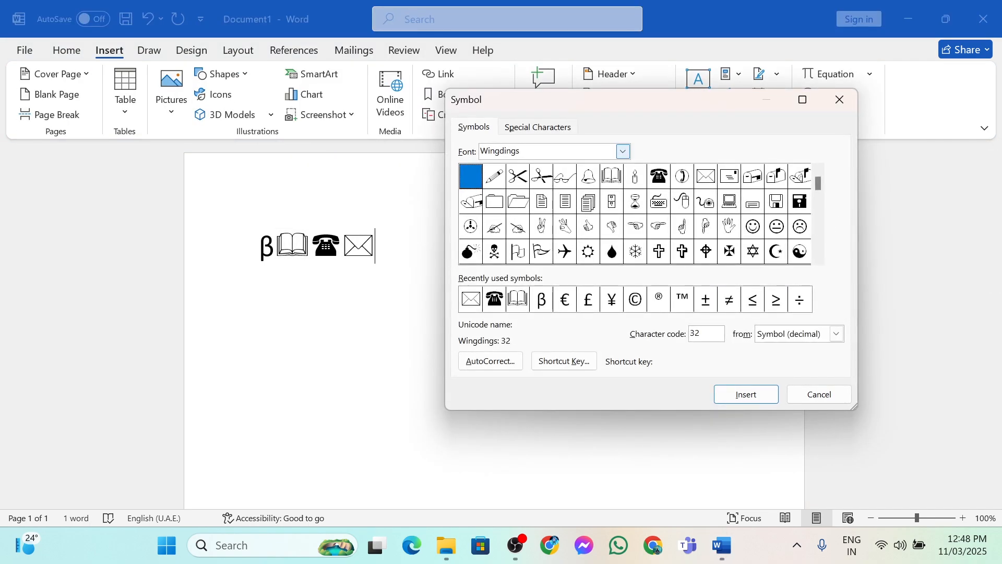
pyautogui.click(622, 152)
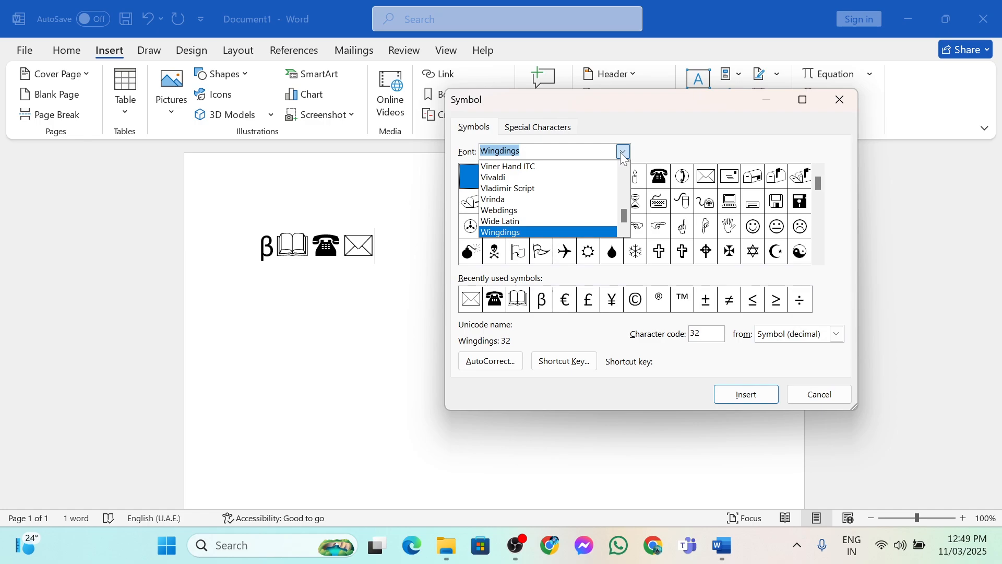
pyautogui.press('Up')
pyautogui.press('Up')
pyautogui.press('Up')
pyautogui.press('Up')
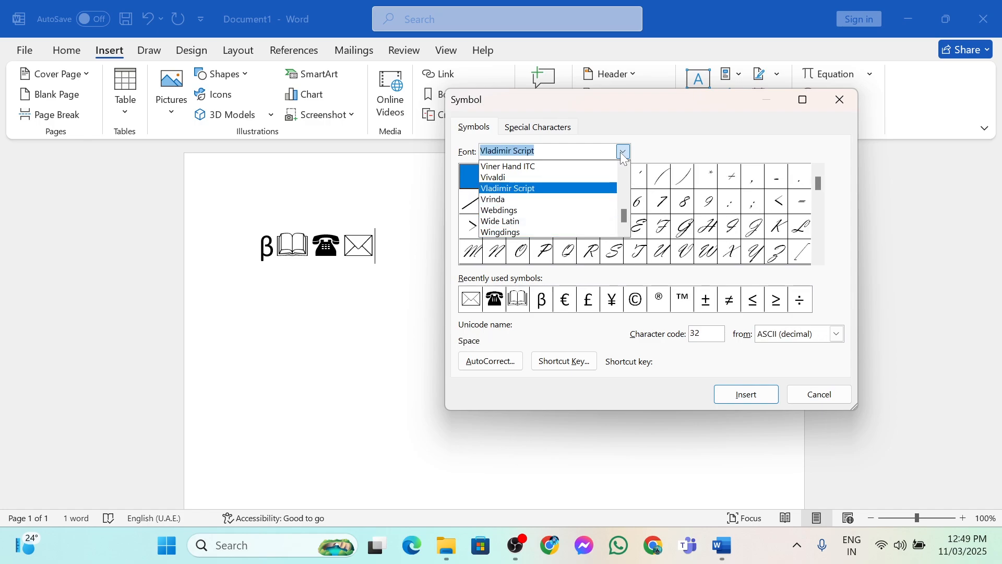
pyautogui.press('Down')
pyautogui.click(623, 153)
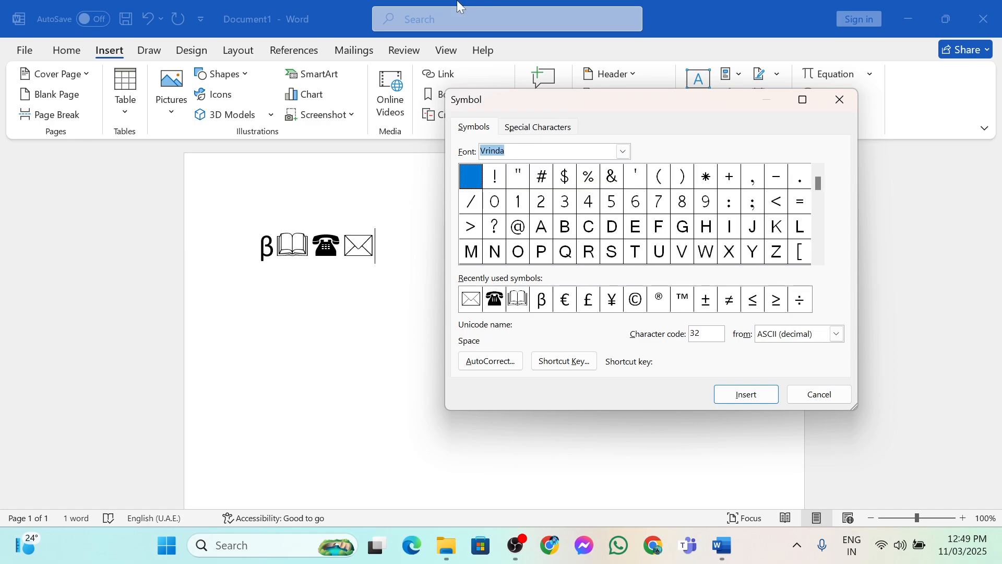
# - Examine the ASCII (decimal) character codes of the Vrinda capital letters A and C and small letters a and b
pyautogui.click(541, 228)
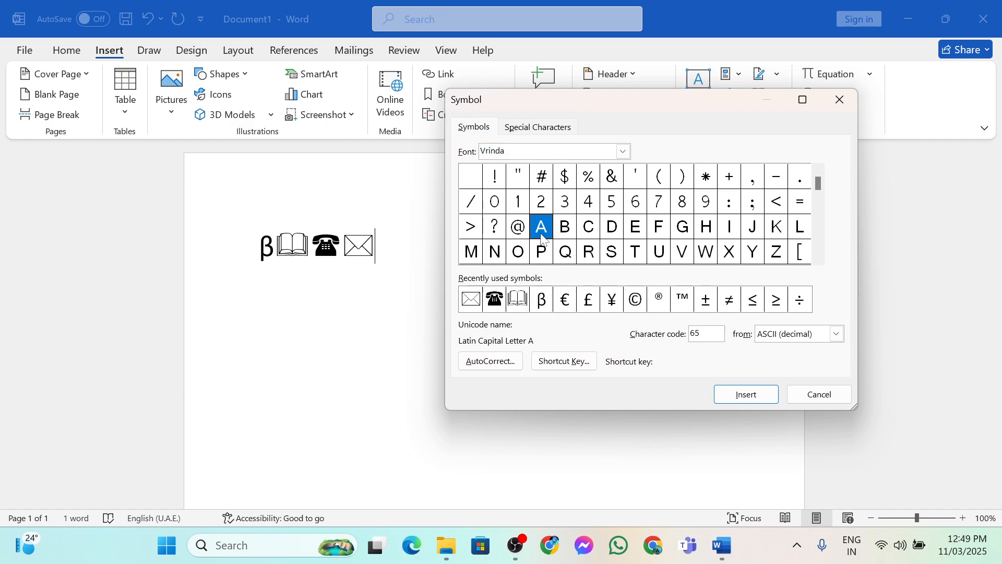
pyautogui.click(837, 335)
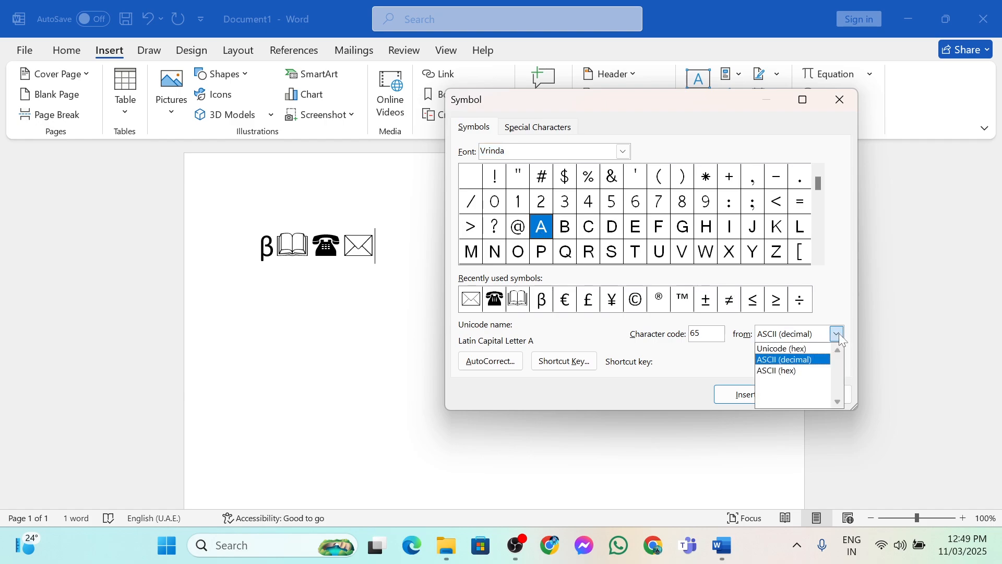
pyautogui.click(793, 360)
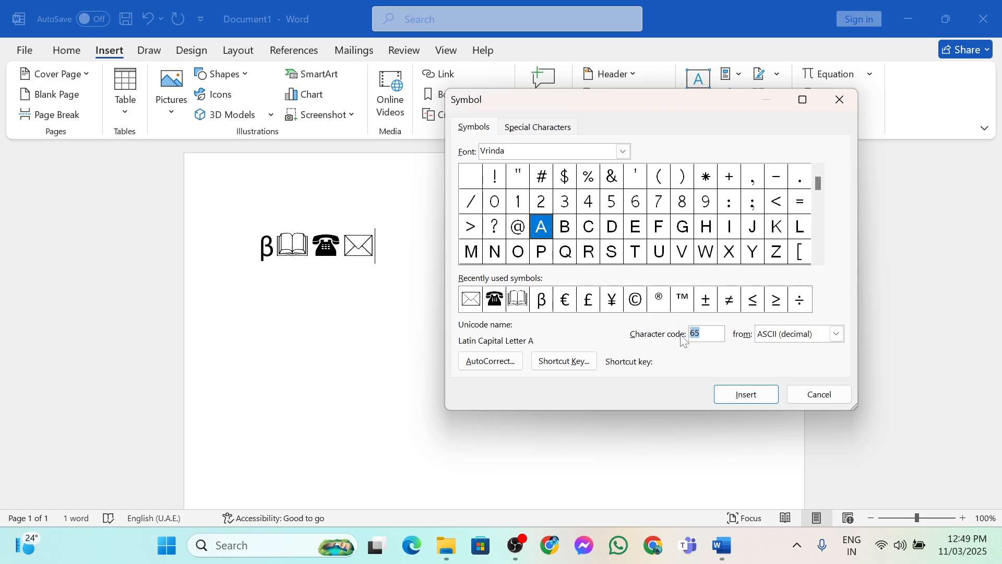
pyautogui.click(588, 229)
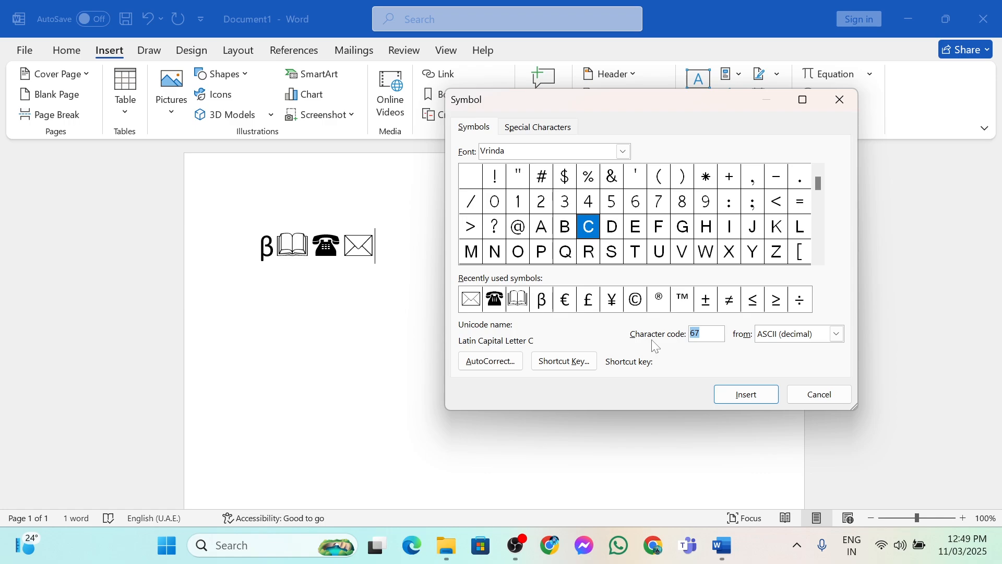
pyautogui.scroll(-1, 567, 206)
pyautogui.click(567, 206)
pyautogui.click(592, 210)
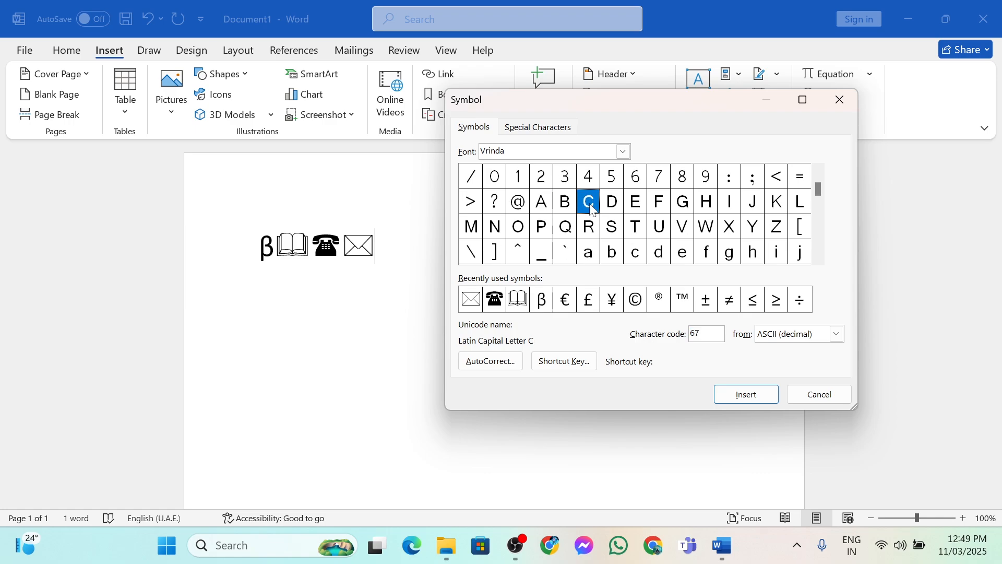
pyautogui.click(589, 258)
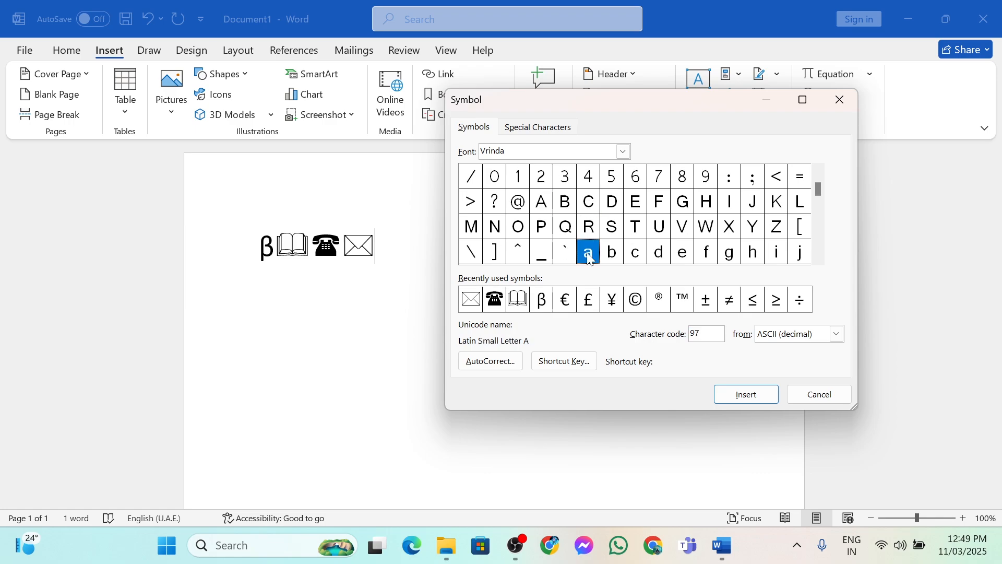
pyautogui.click(610, 257)
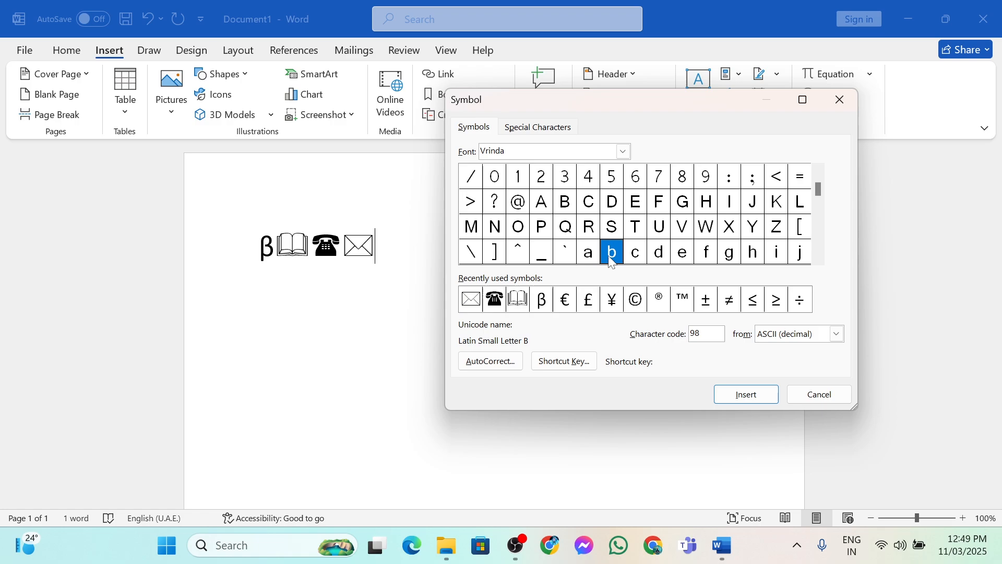
# - Insert the Vrinda small letter c after the envelope symbol, and close the symbol collection
pyautogui.click(638, 258)
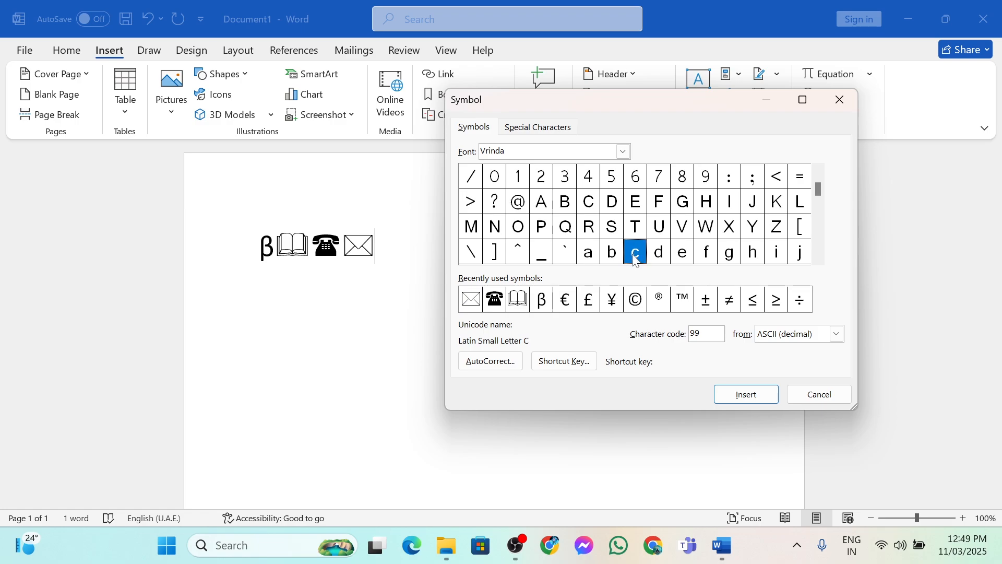
pyautogui.click(744, 395)
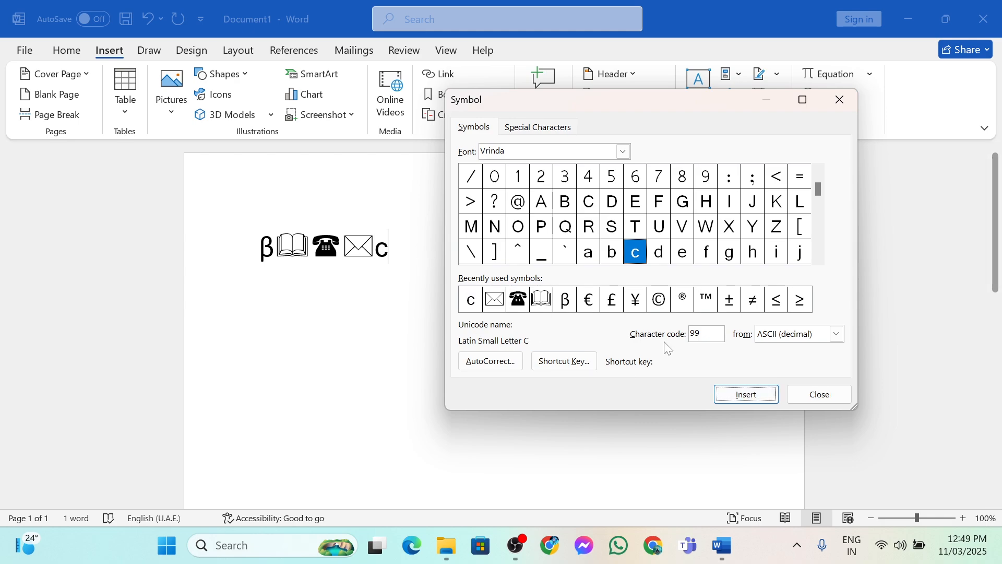
pyautogui.click(807, 394)
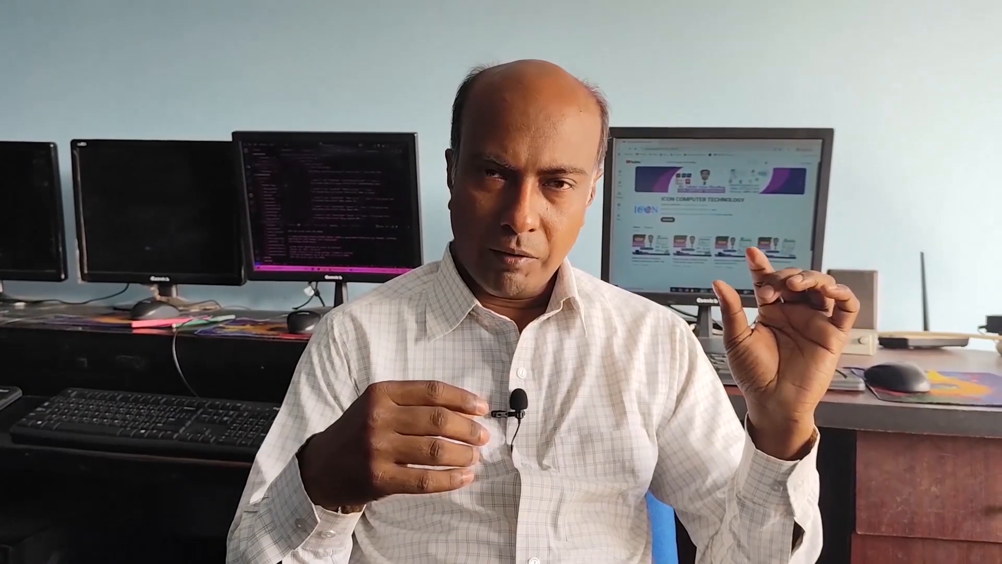